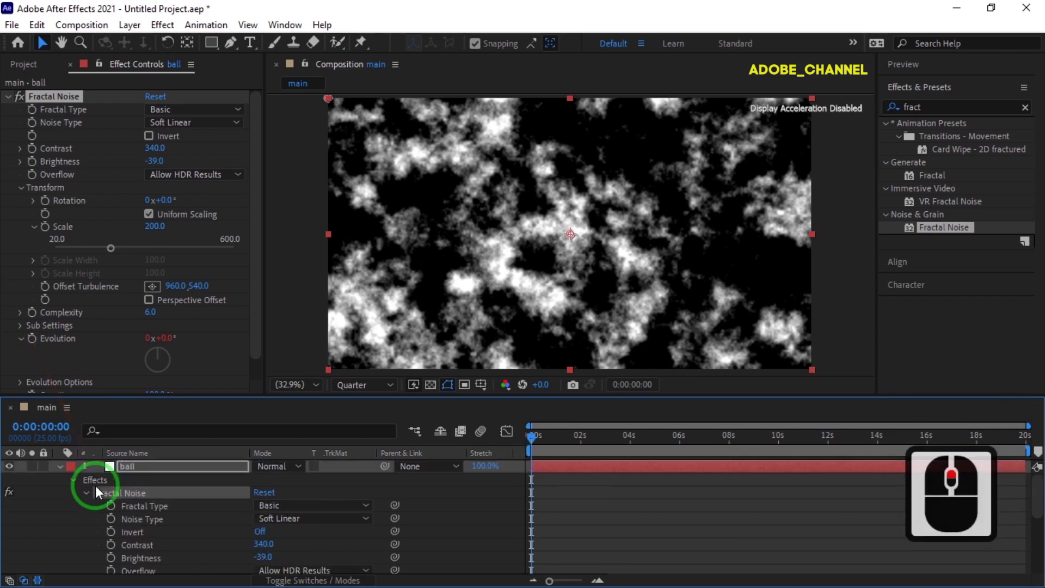
- Apply the Minimax effect to the ball layer and set its Radius to 45
left_click(58, 465)
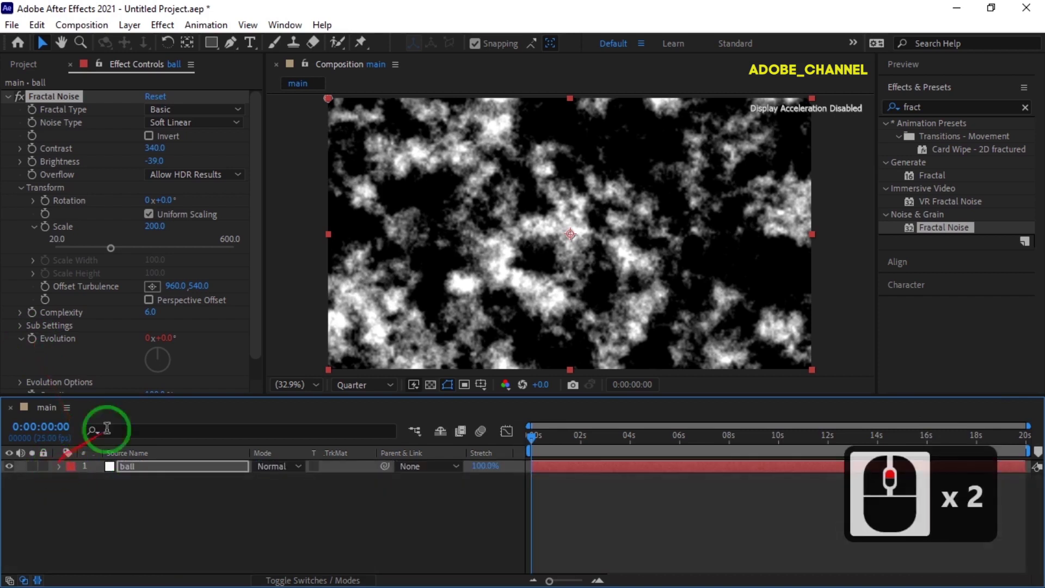
left_click(893, 108)
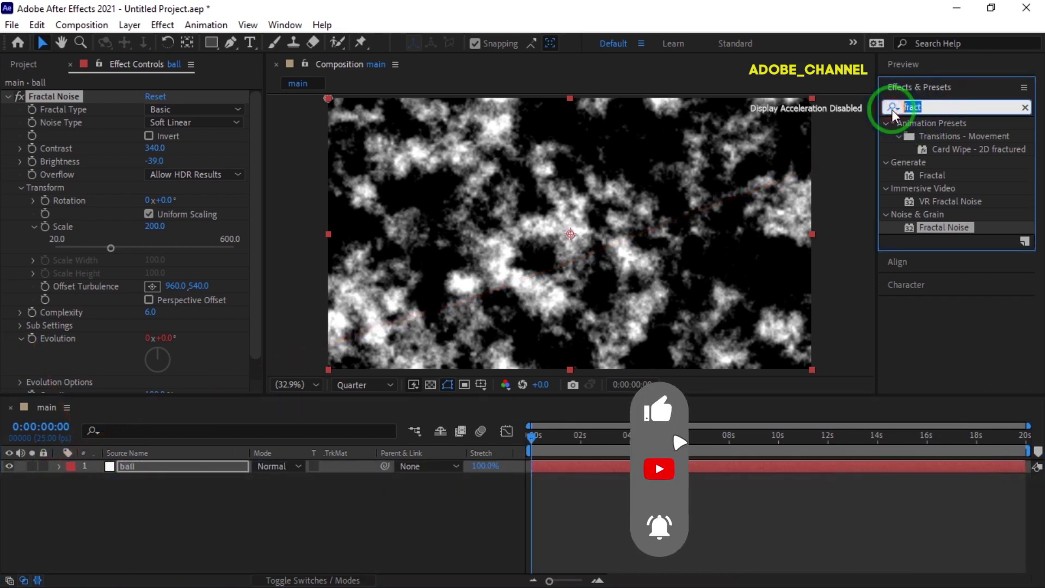
type("mini")
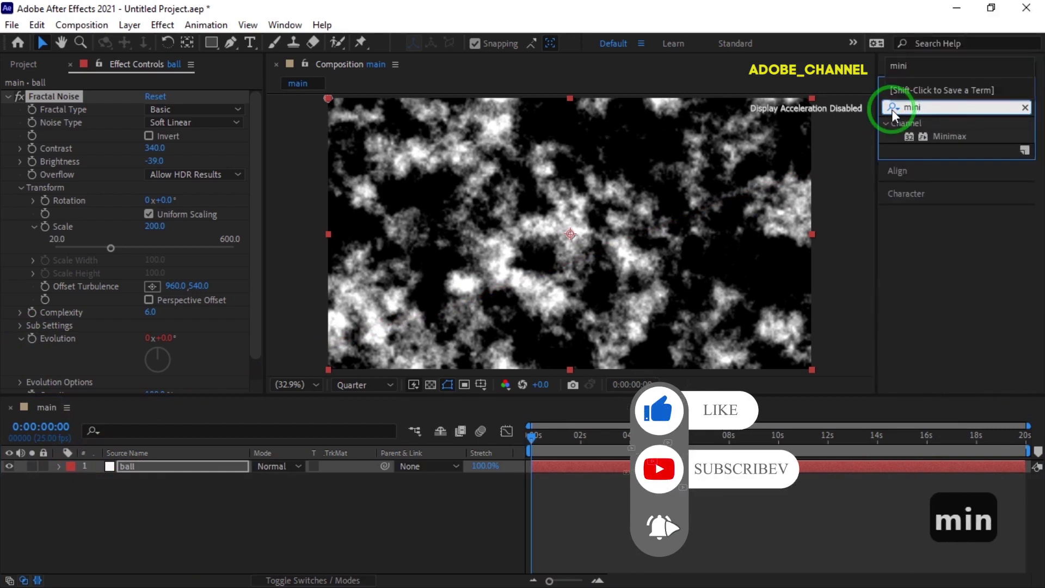
double_click(955, 136)
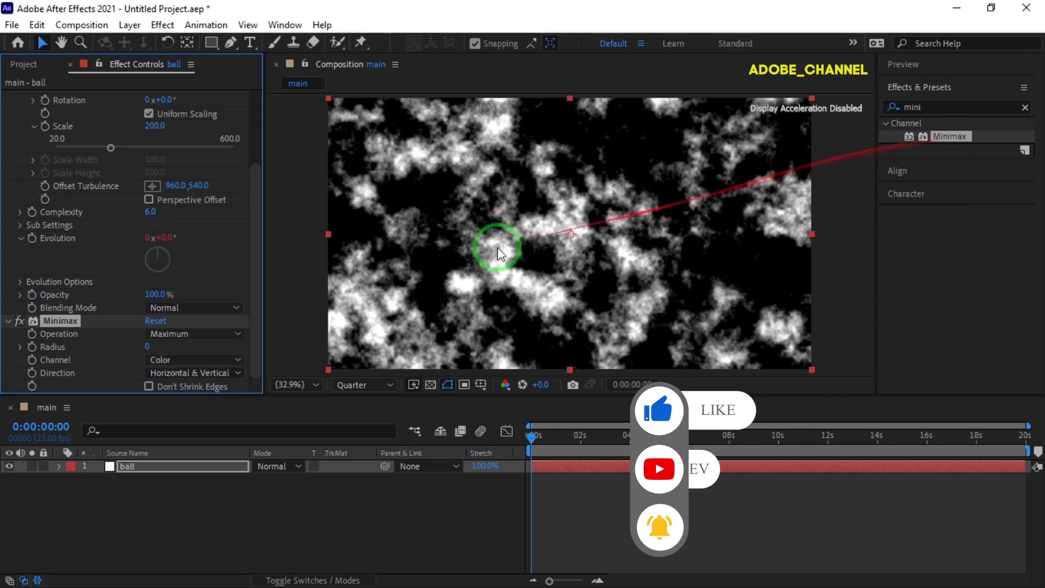
left_click(154, 347)
type("45")
key("Return")
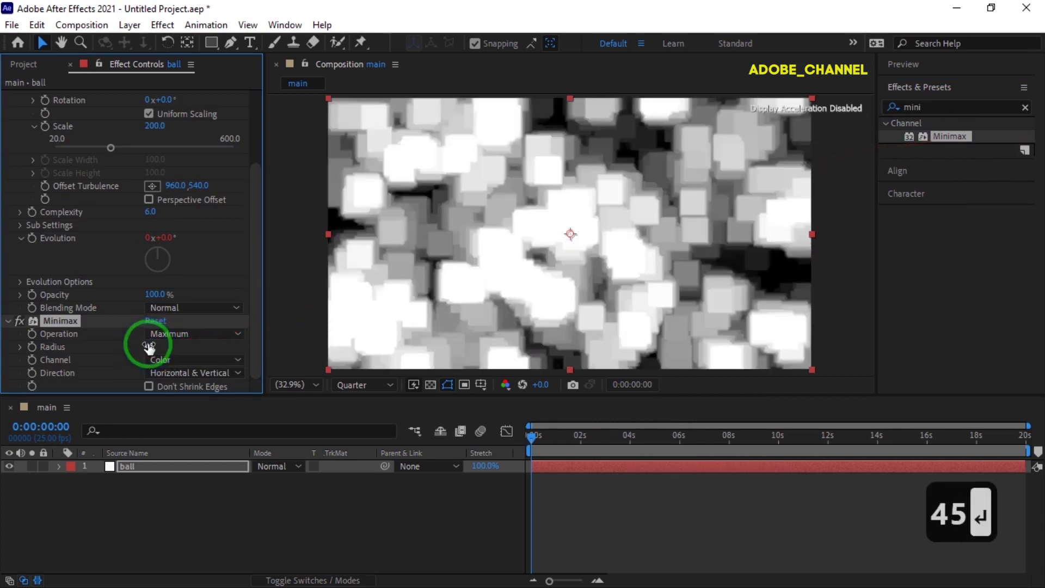
- Add the Colorama effect to the ball layer after Minimax
left_click(920, 107)
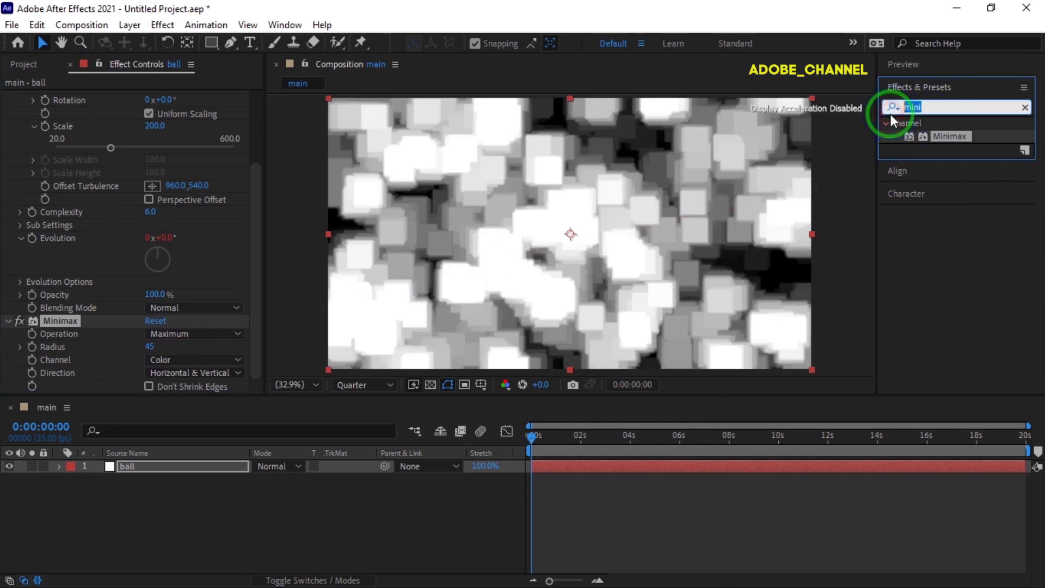
type("colora")
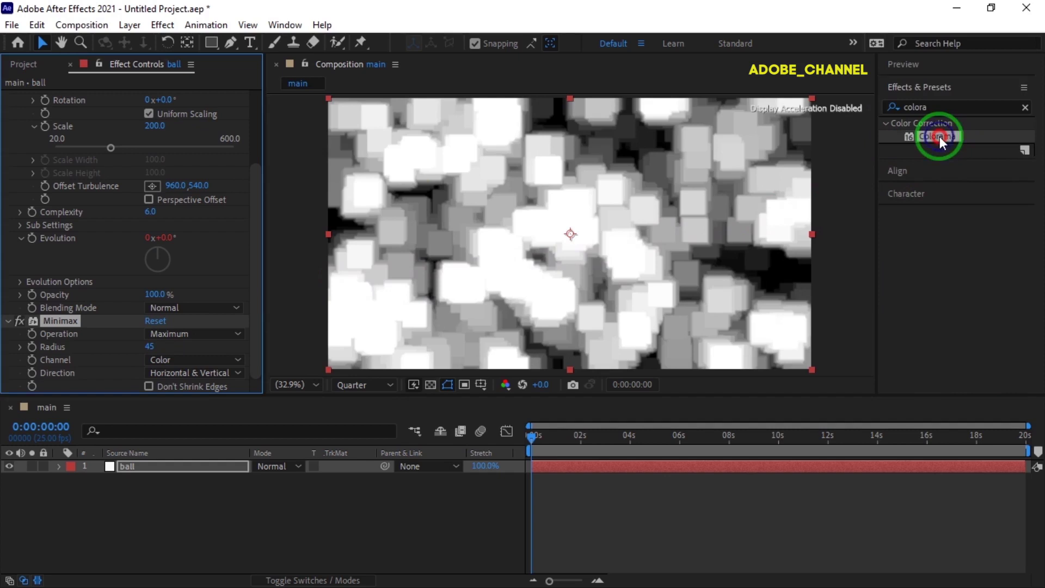
double_click(940, 136)
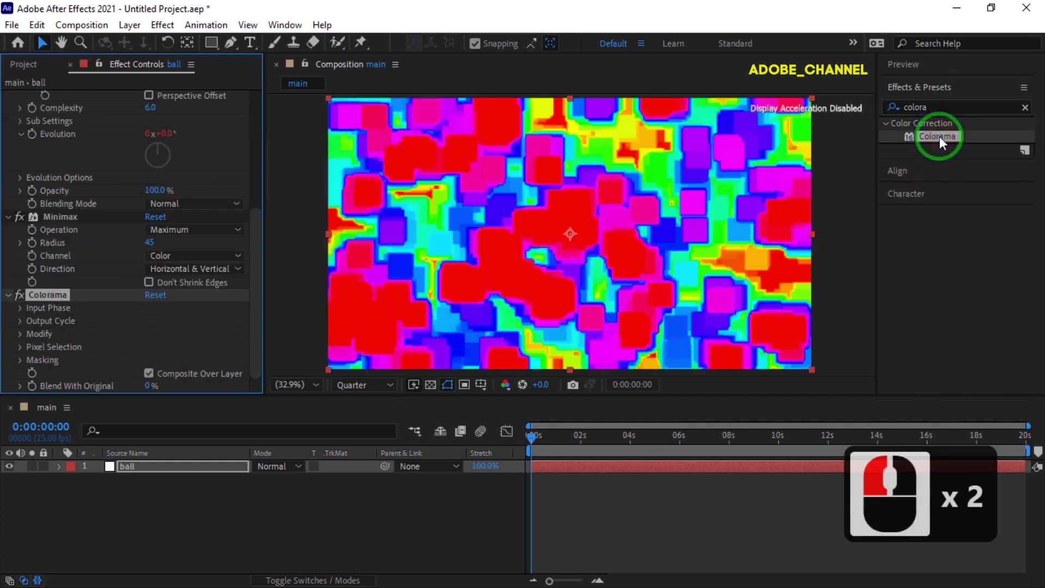
- Darken the red color stop in Colorama's Output Cycle to luminance 77 (RGB 164, 0, 0)
left_click(20, 321)
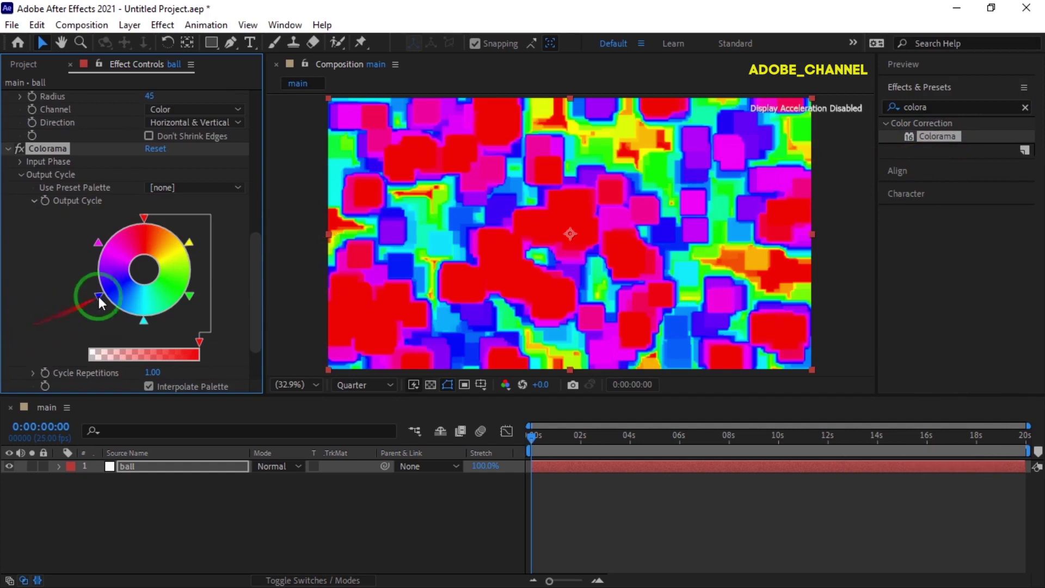
left_click(145, 232)
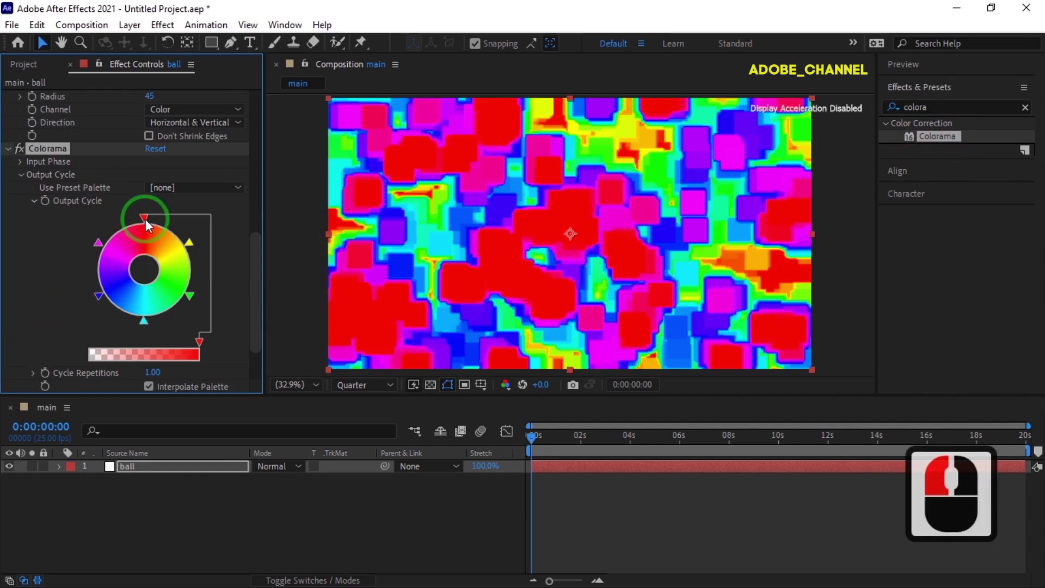
double_click(144, 217)
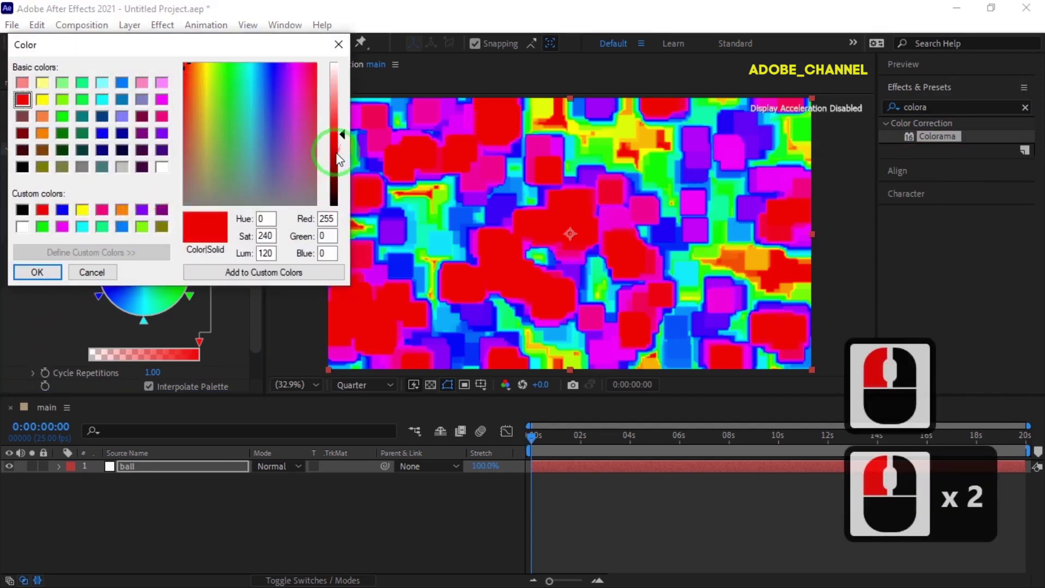
left_click(339, 160)
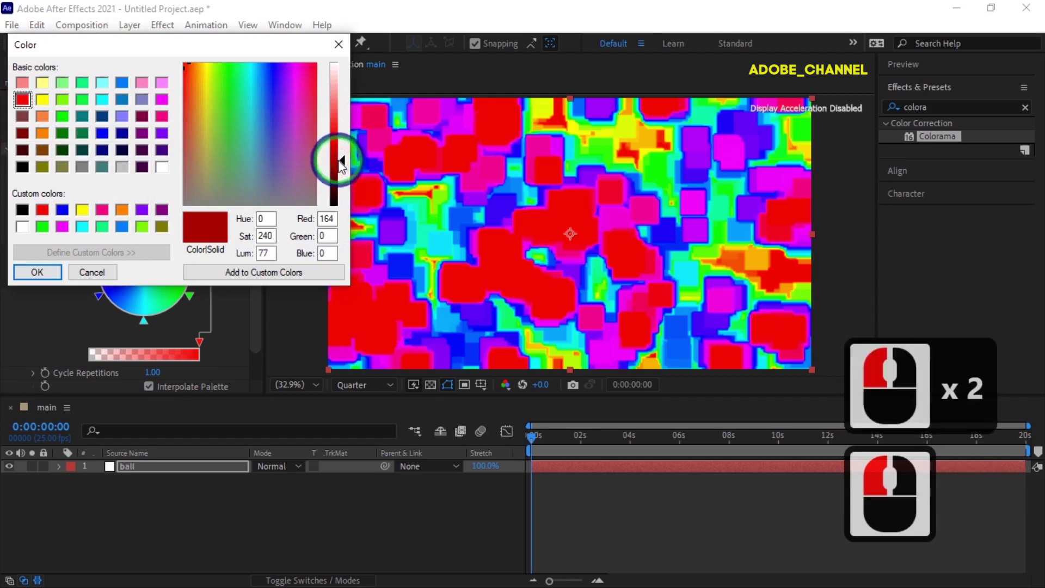
left_click(37, 272)
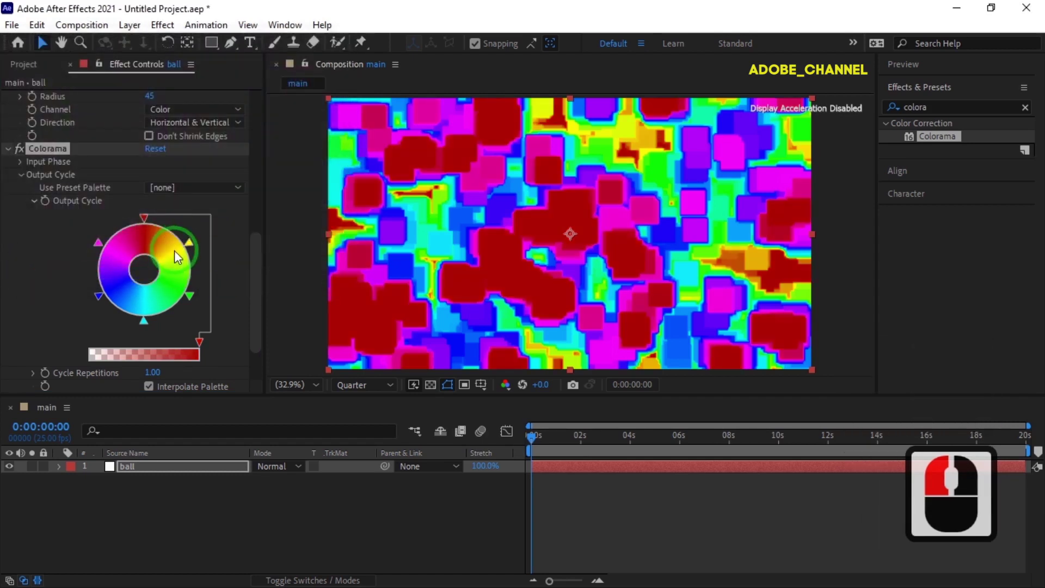
- Darken the yellow stop of the Output Cycle similarly and the green stop to luminance 79 (RGB 0, 168, 0)
double_click(176, 250)
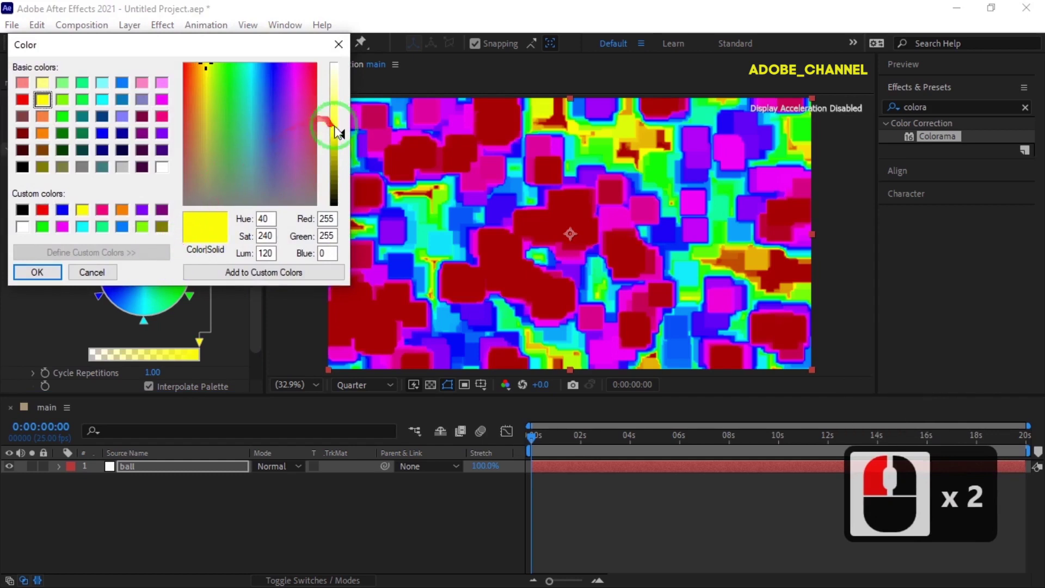
left_click(338, 158)
left_click(37, 272)
double_click(174, 286)
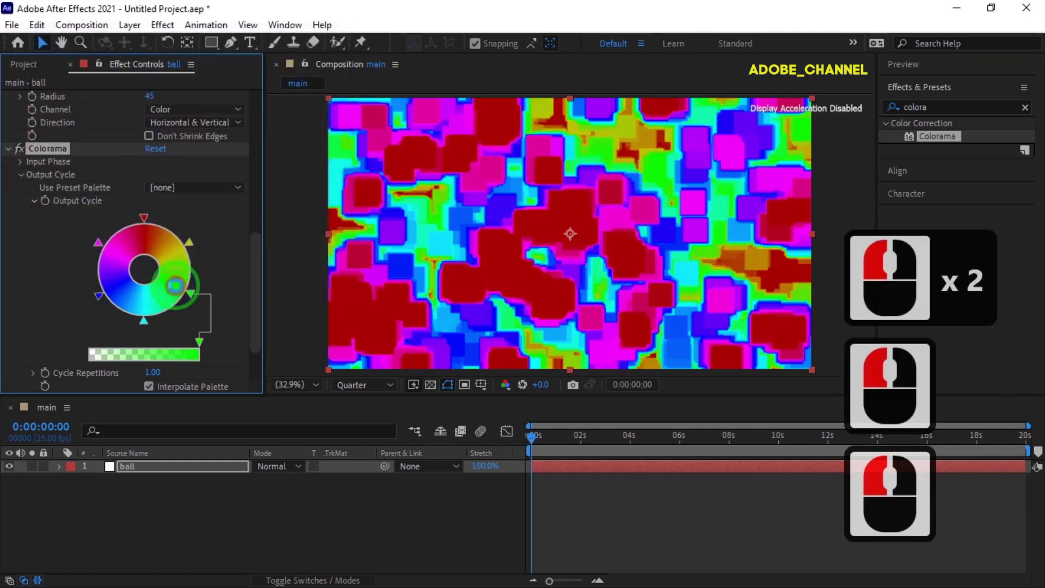
left_click(338, 159)
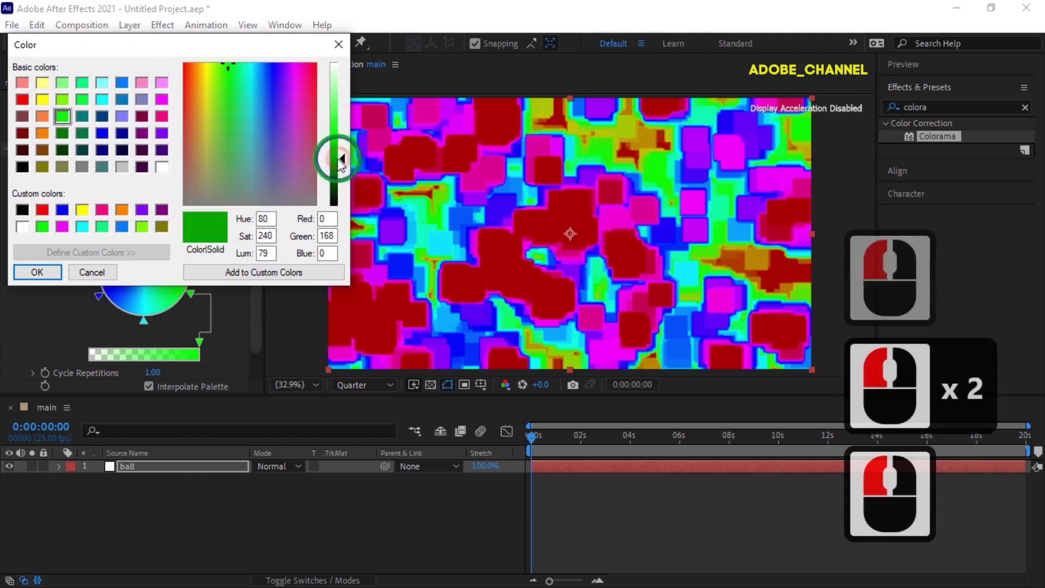
left_click(43, 272)
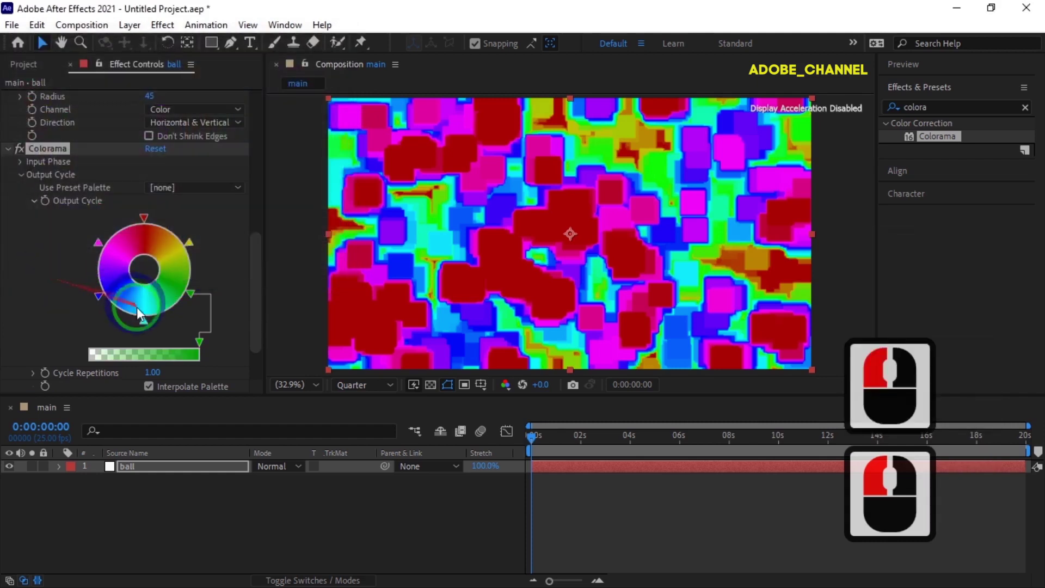
- Darken the cyan stop of the Output Cycle and set the blue stop to luminance 86 (RGB 0, 0, 183)
double_click(143, 308)
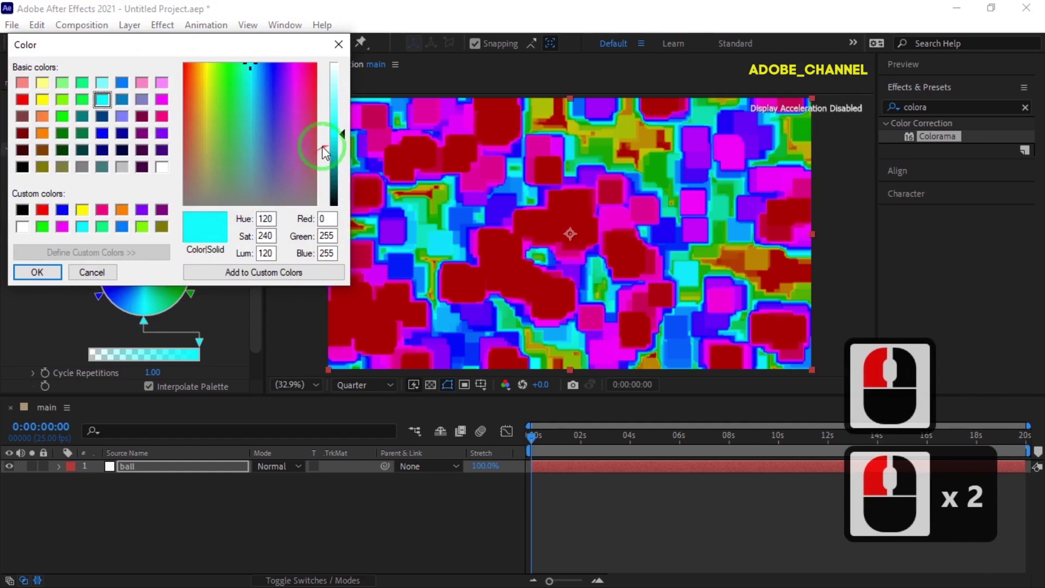
left_click(338, 163)
left_click(38, 272)
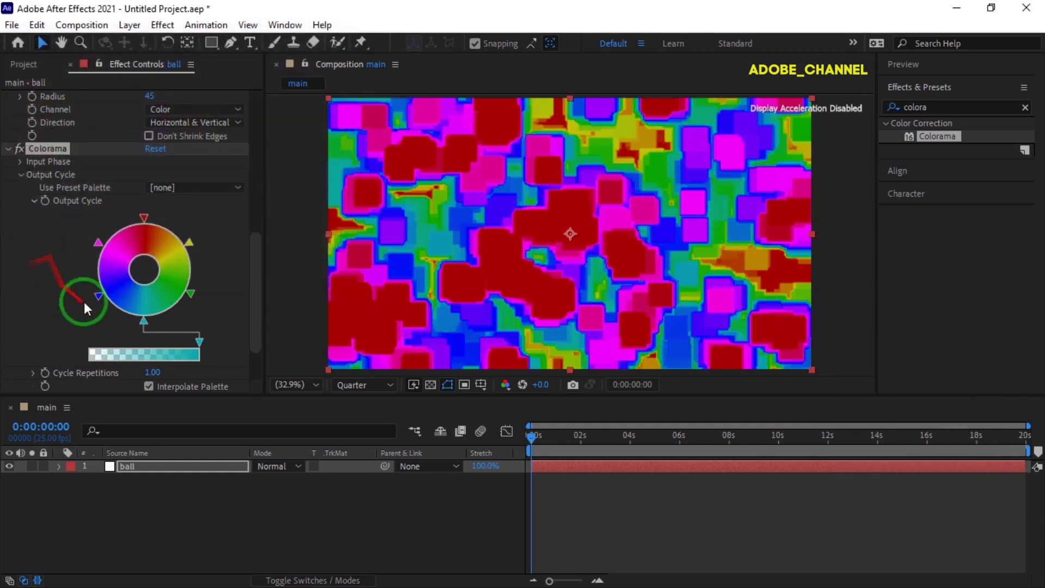
double_click(112, 285)
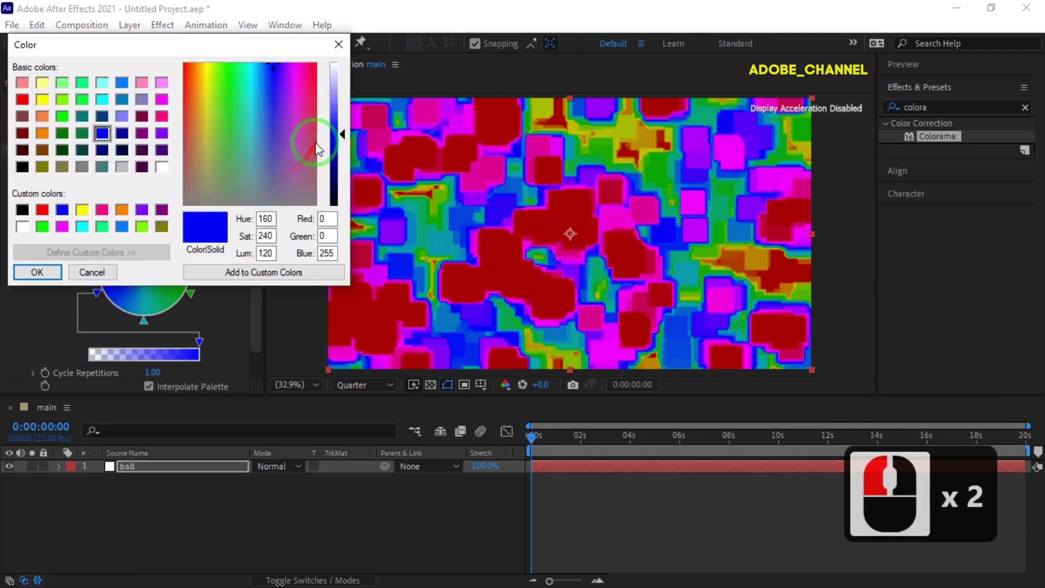
left_click(335, 158)
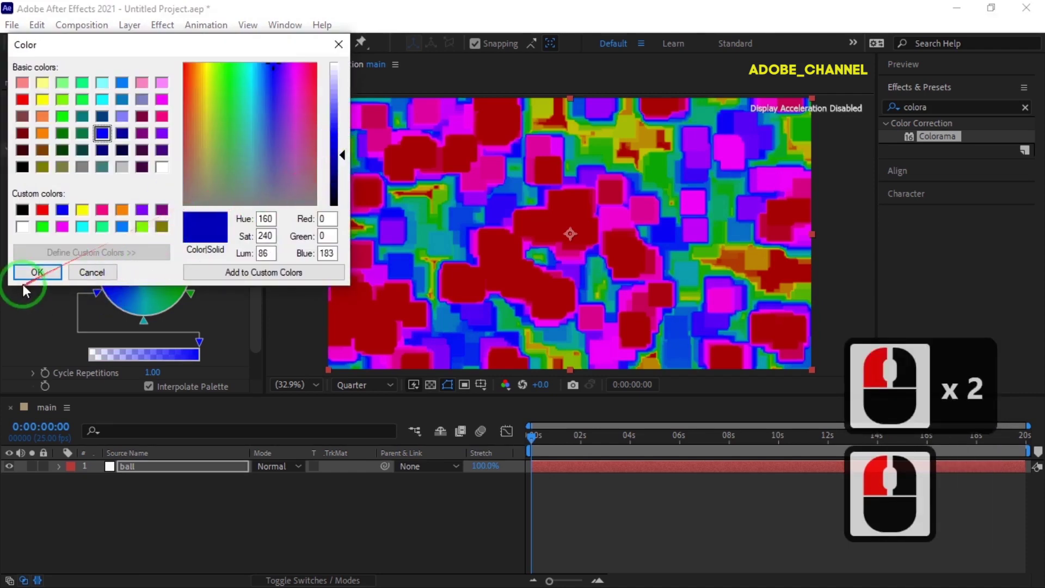
left_click(36, 273)
left_click(93, 267)
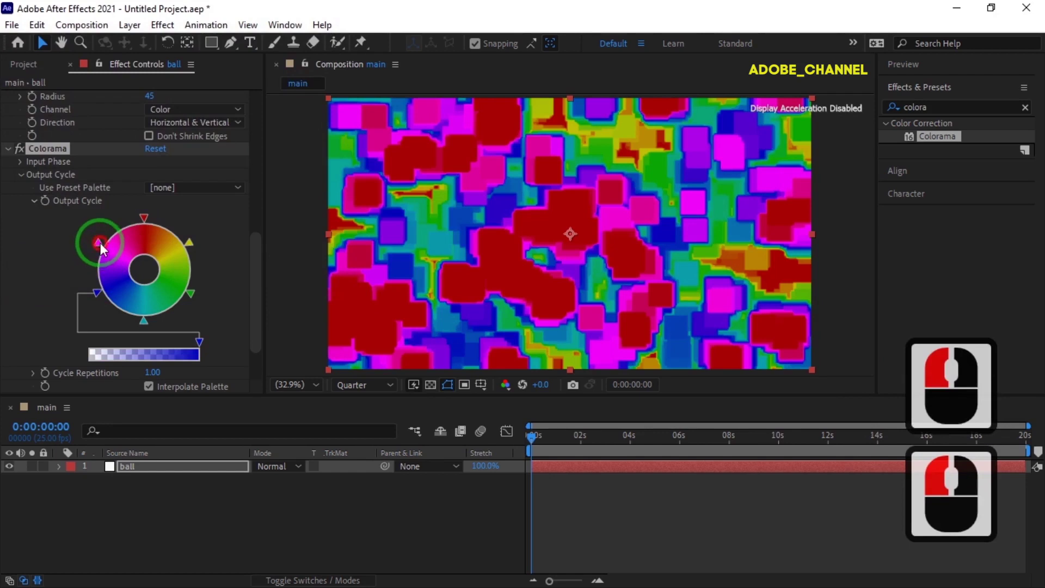
- Darken the magenta stop of the Output Cycle to luminance 82 (RGB 174, 0, 174)
double_click(100, 243)
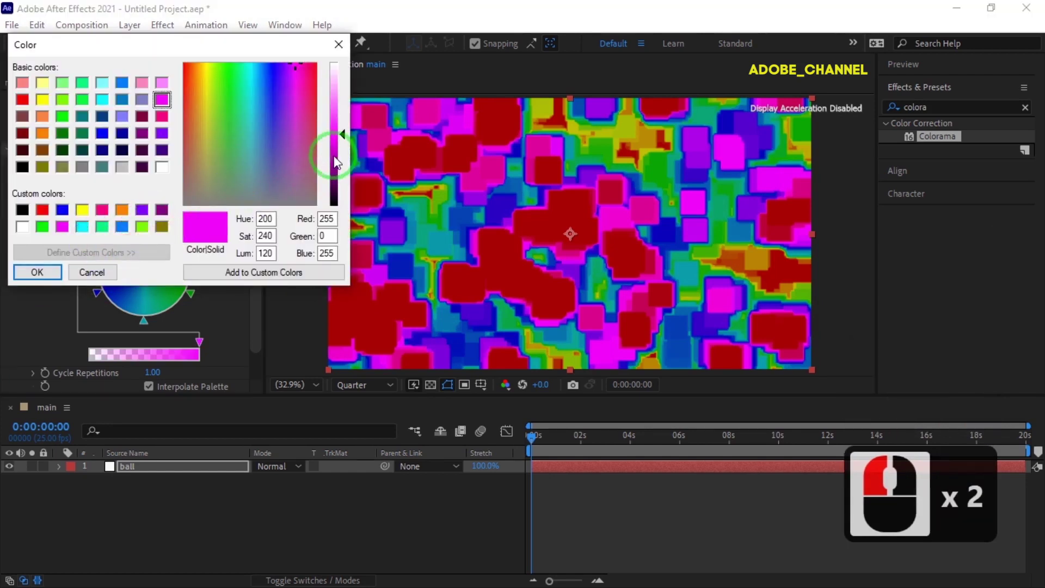
left_click(336, 161)
left_click(30, 270)
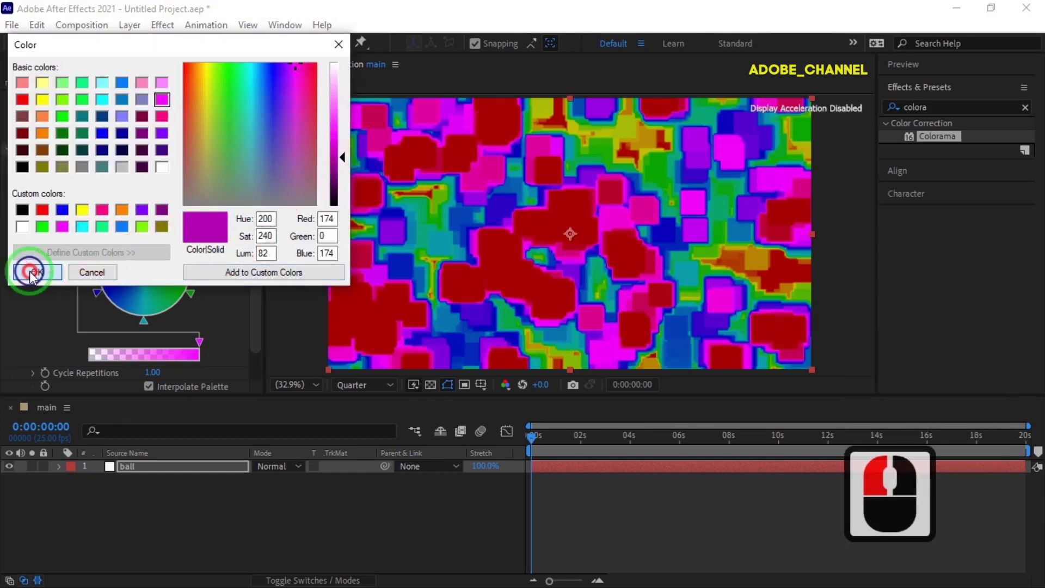
- Scrub through the start of the composition to preview the color animation, and return to time zero
left_click(548, 486)
left_click(533, 435)
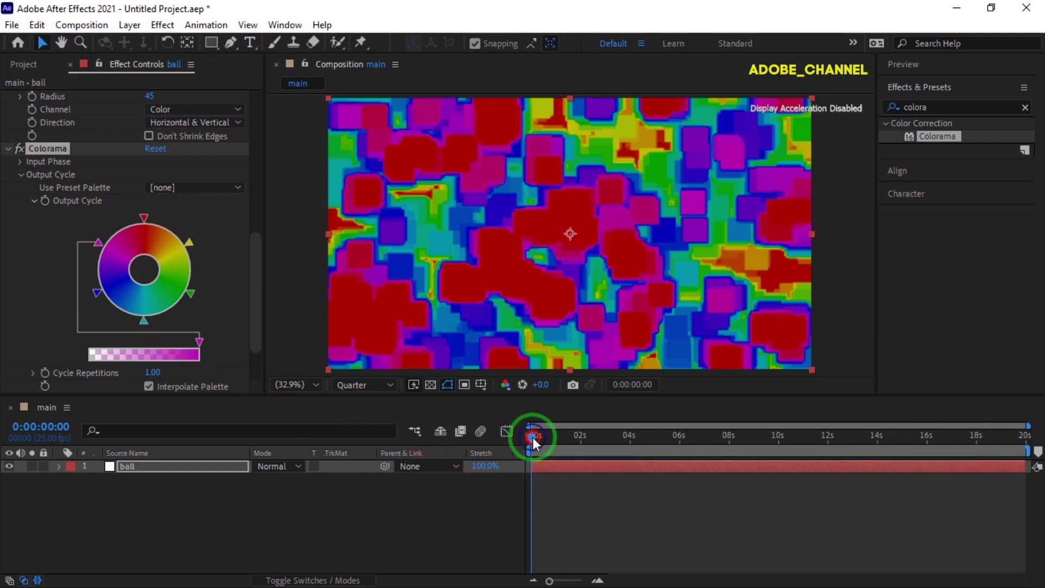
left_click_drag(534, 437, 198, 397)
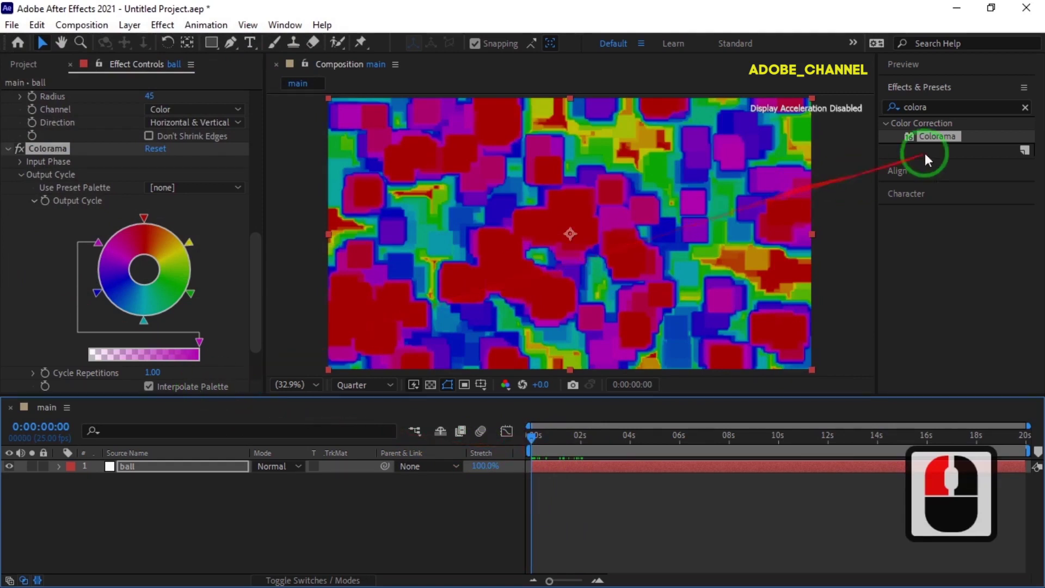
- Add the CC Ball Action effect to the ball layer after Colorama
left_click(899, 109)
double_click(898, 108)
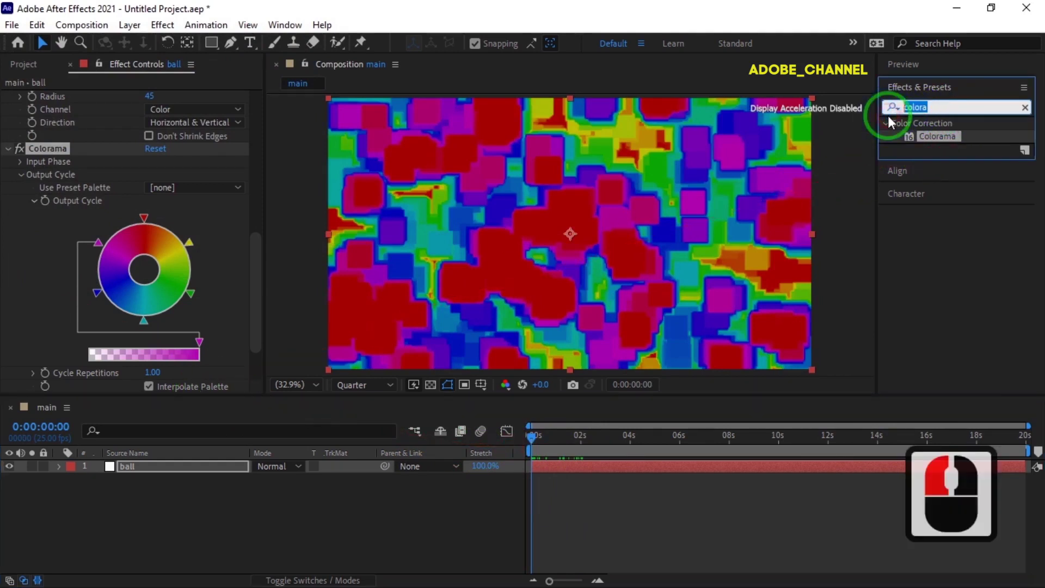
type("cc ba")
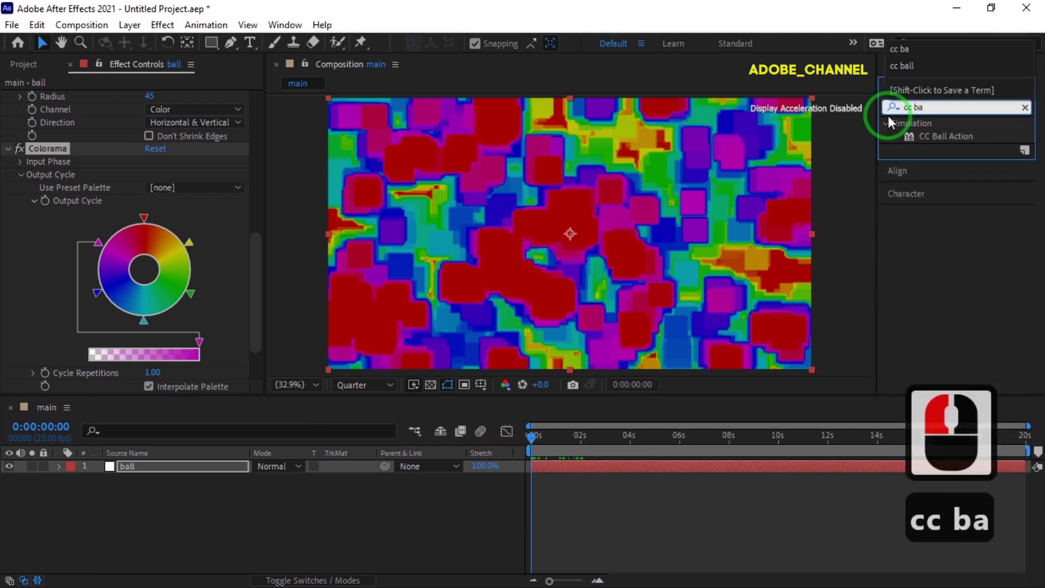
double_click(957, 135)
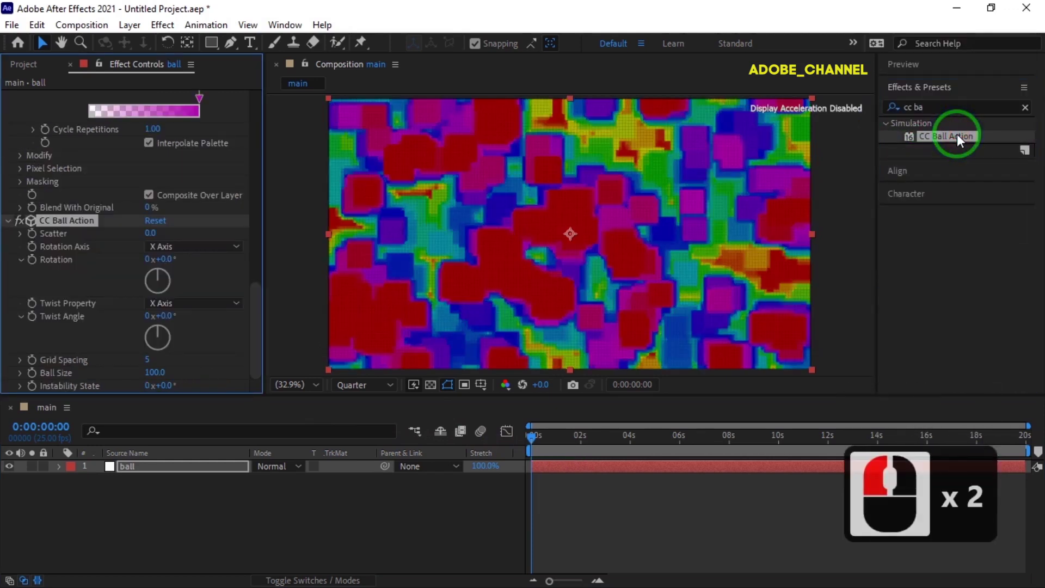
- Set CC Ball Action's Grid Spacing to 30 and its Ball Size to 51
left_click(147, 359)
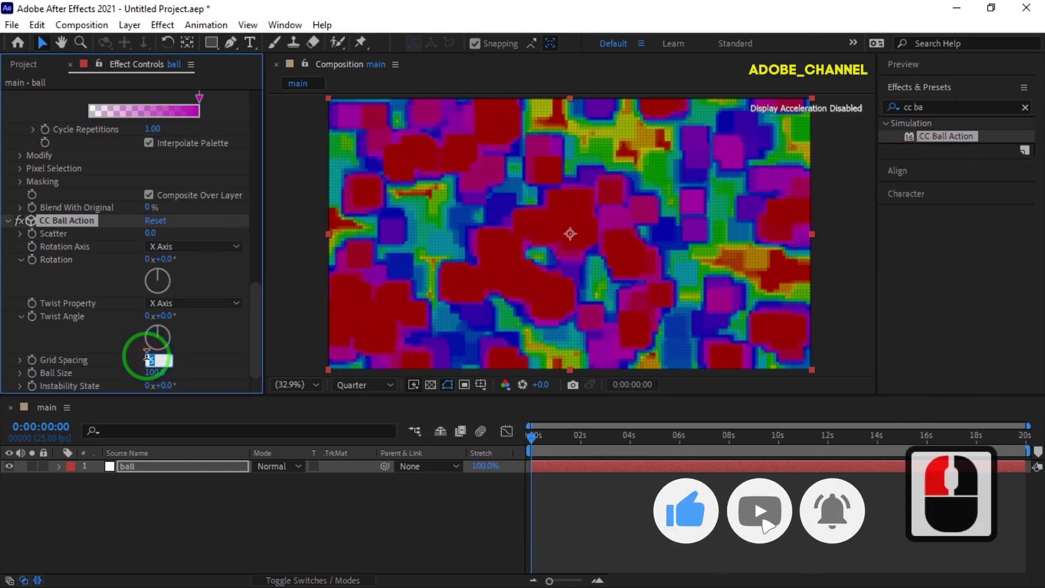
type("30")
key("Return")
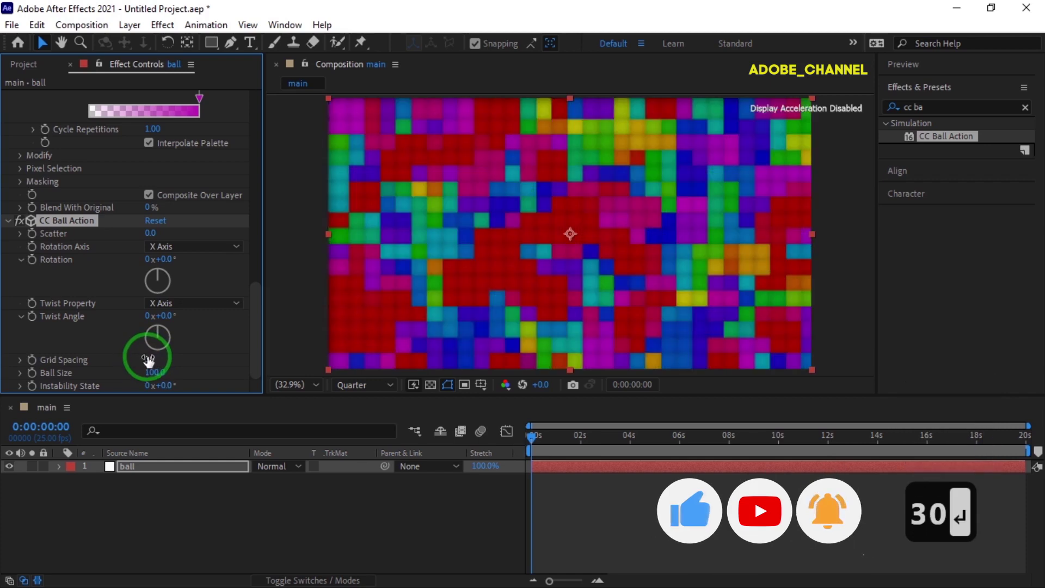
left_click(155, 372)
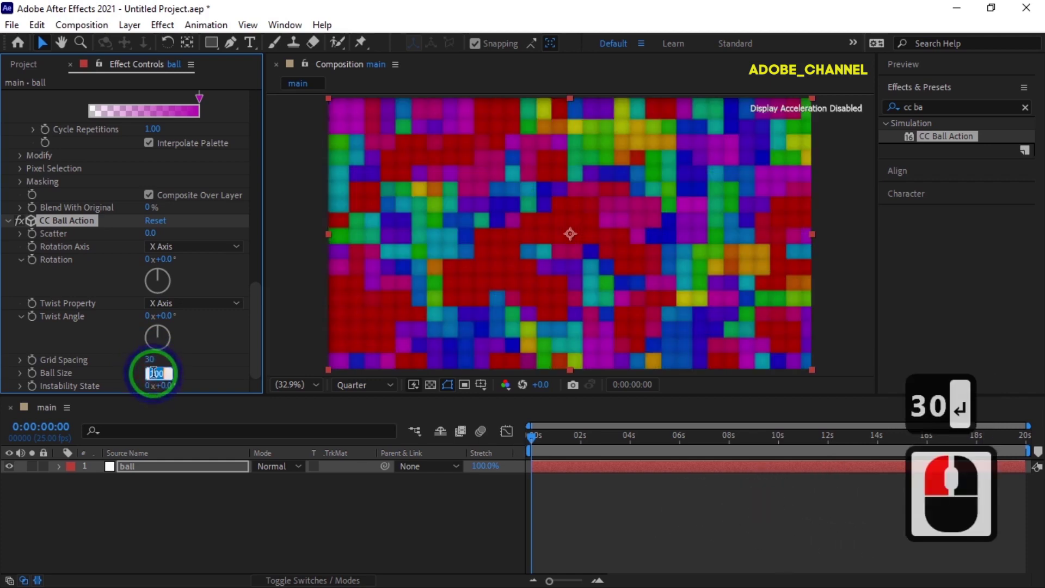
type("51")
key("Return")
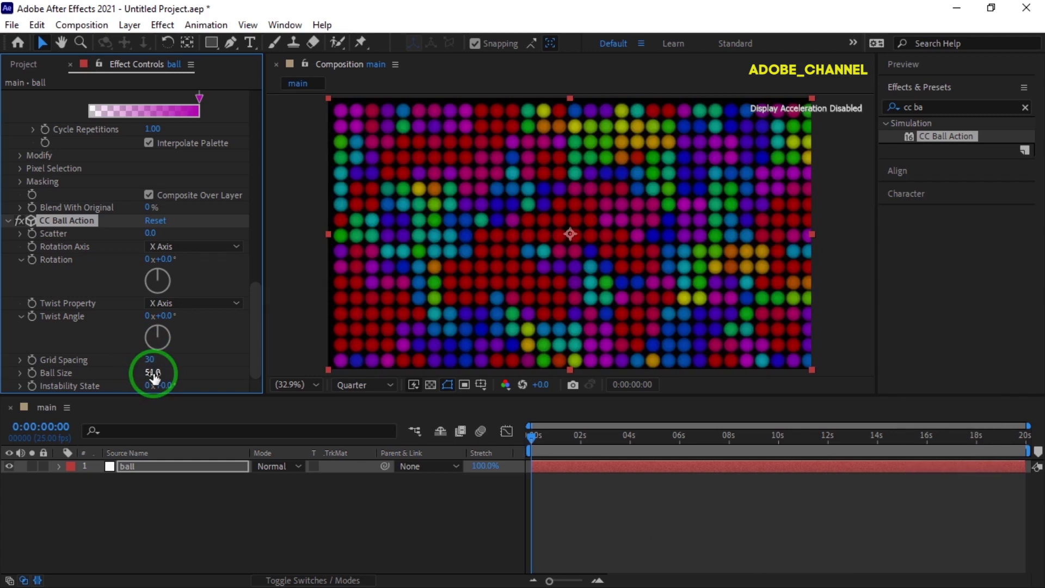
- Add the Stylize Glow effect to the ball layer and set its Glow Radius to 90
left_click(919, 108)
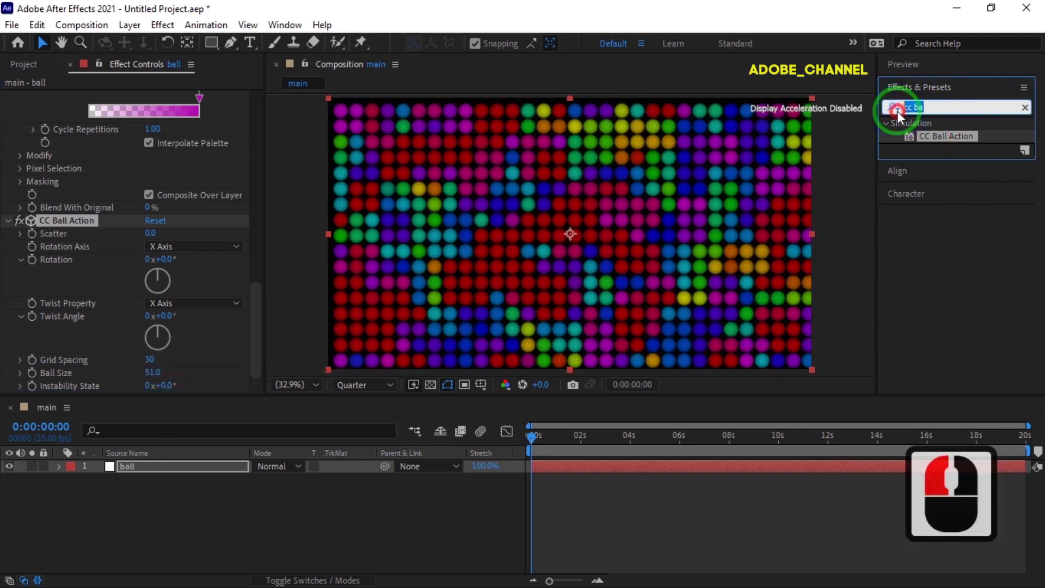
type("glow")
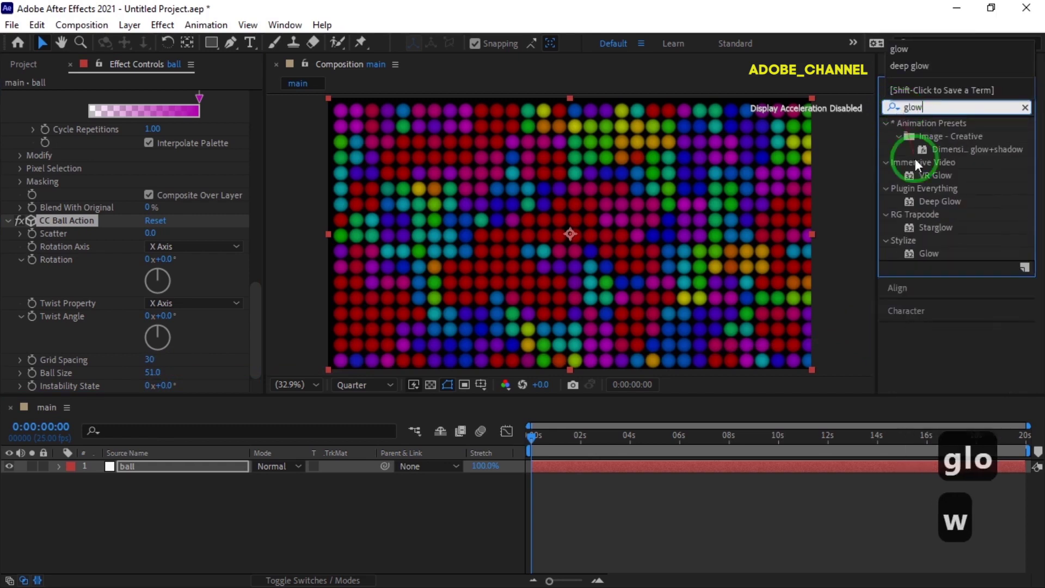
double_click(929, 253)
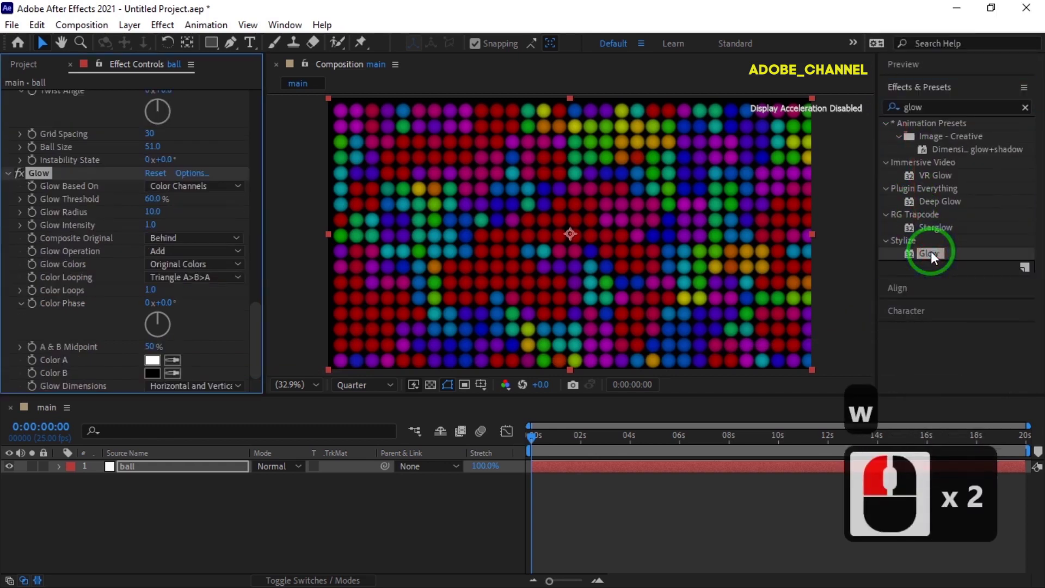
left_click(153, 211)
type("90")
key("Return")
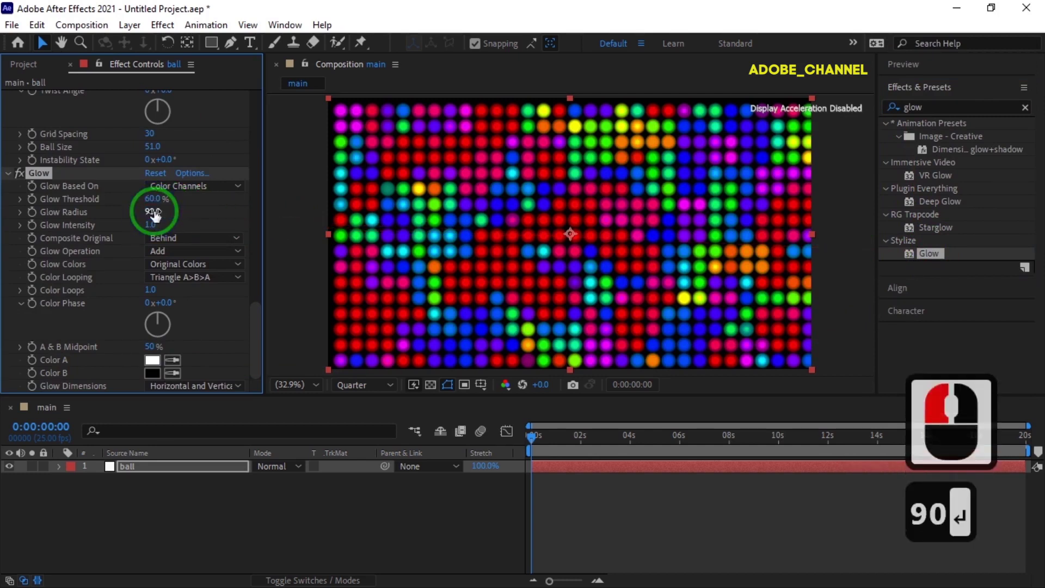
- Create a white 1920 x 1080 solid layer named shine above the ball layer
right_click(211, 516)
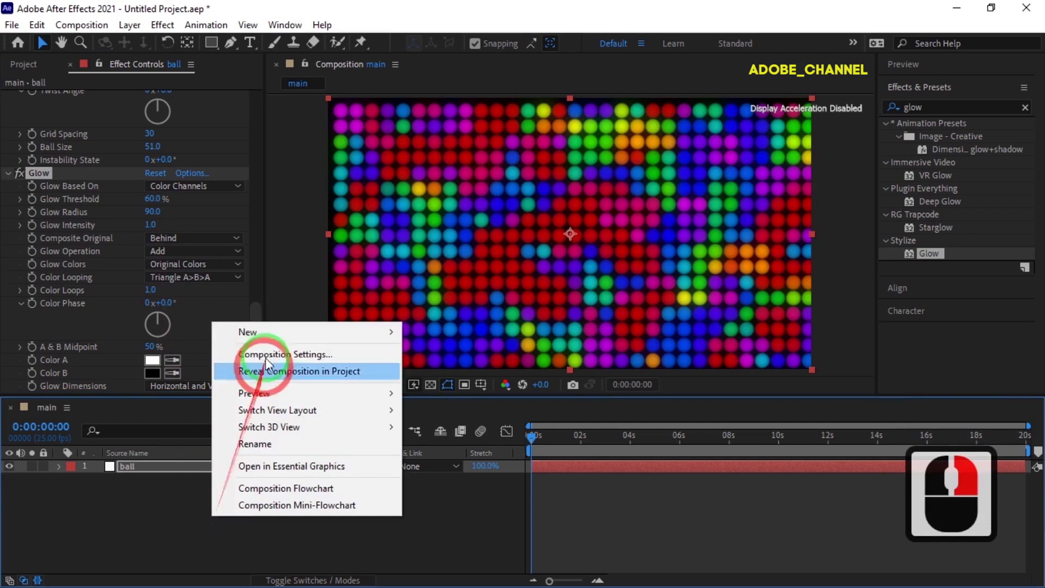
mouse_move(272, 341)
left_click(441, 371)
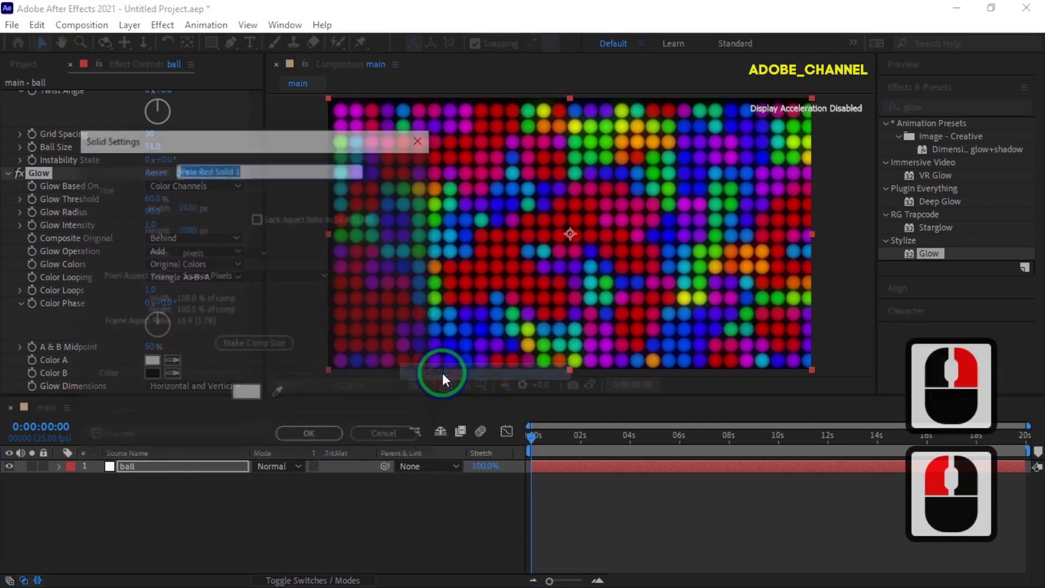
type("s")
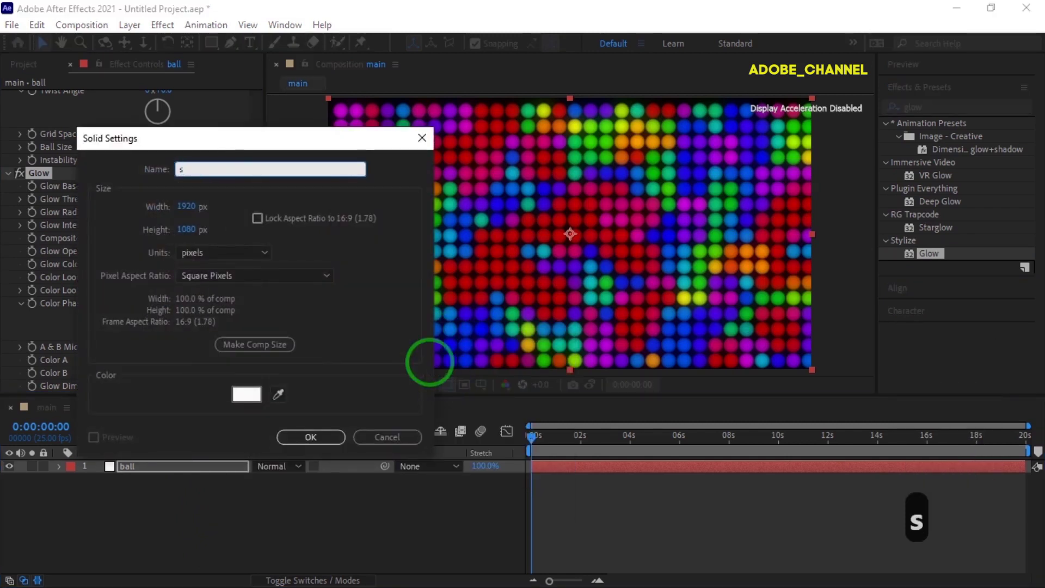
type("hine")
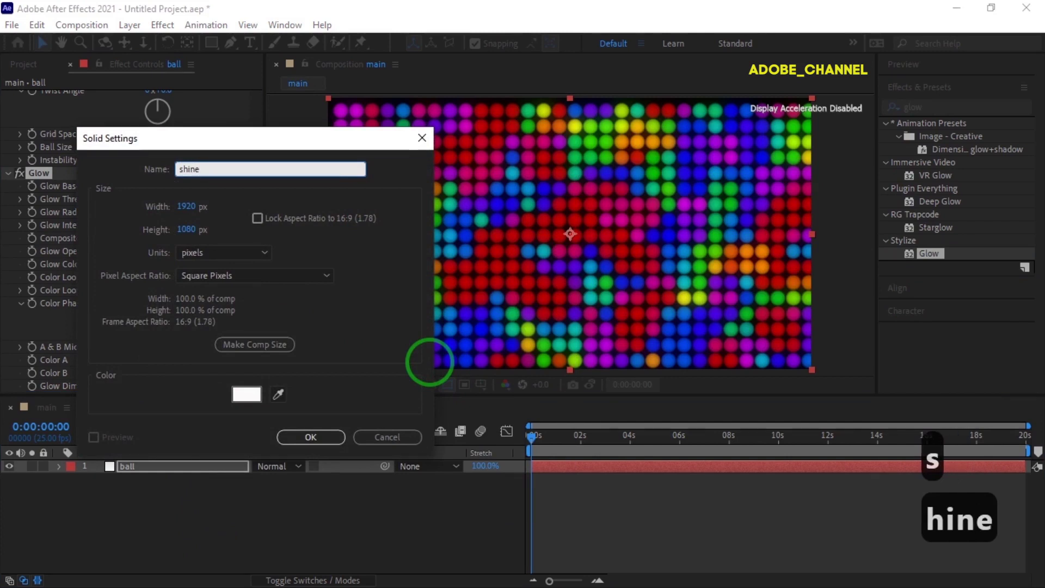
left_click(316, 437)
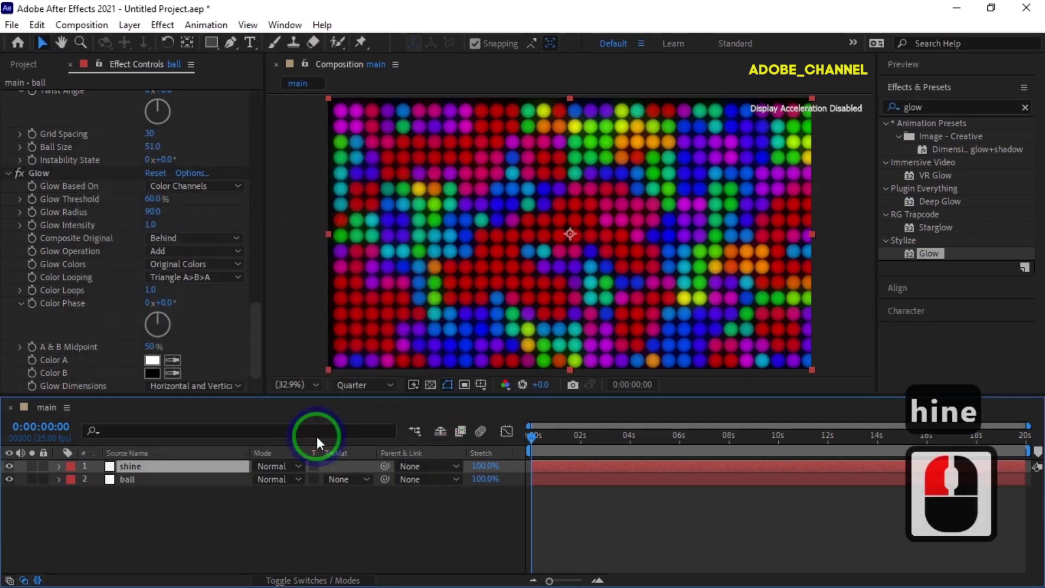
- Add the Set Matte effect to the shine layer
left_click(946, 107)
left_click(886, 107)
type("s")
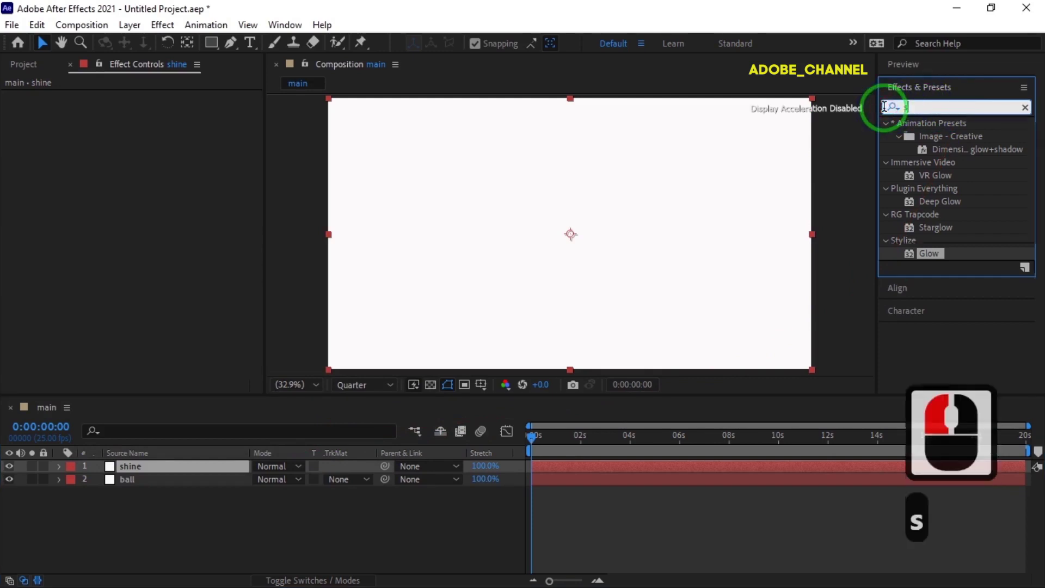
type("et m")
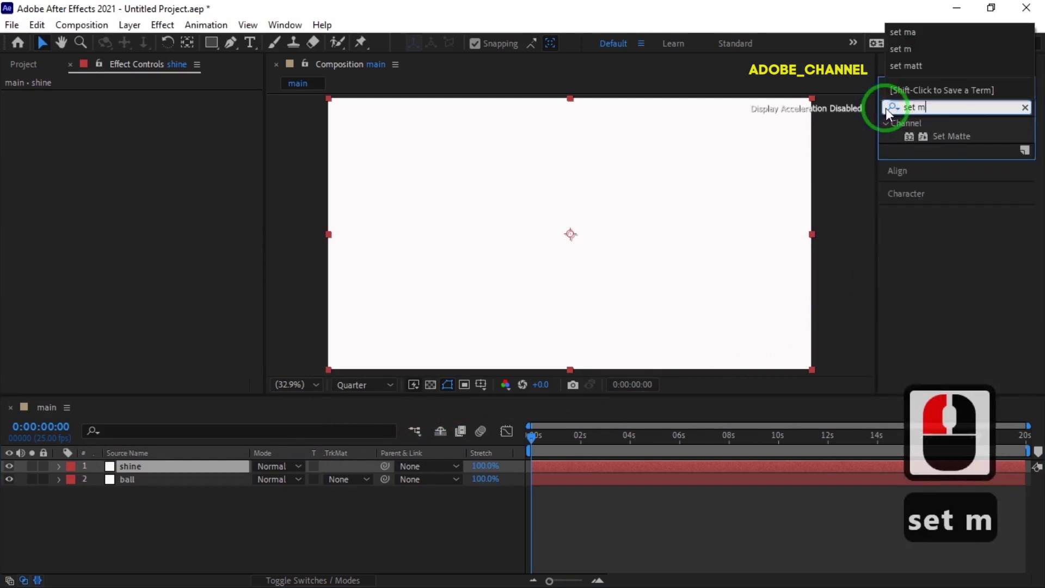
double_click(956, 135)
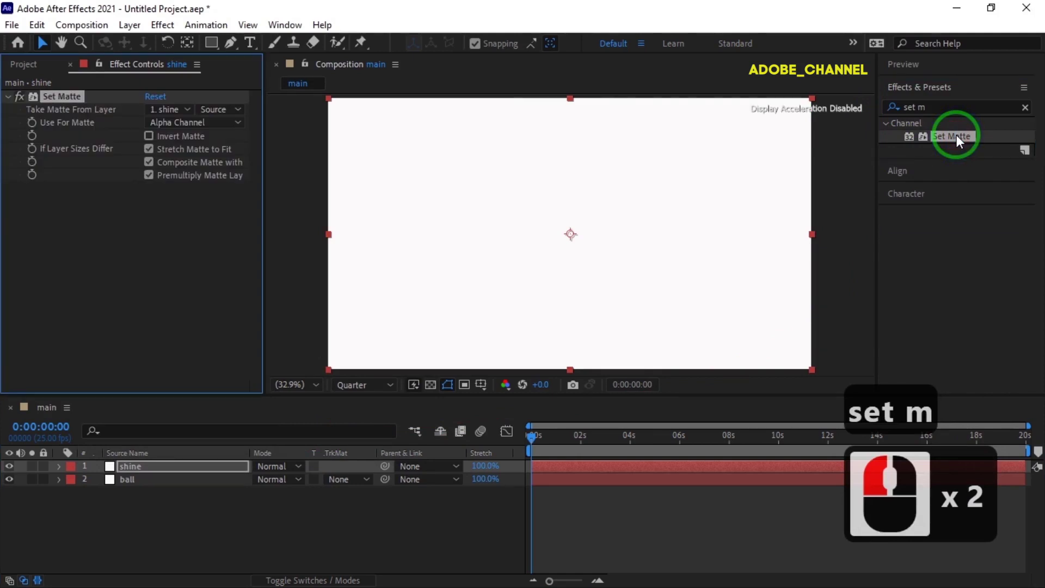
- Make Set Matte take its matte from the ball layer with Effects & Masks, using Luminance for the matte
left_click(188, 107)
left_click(189, 162)
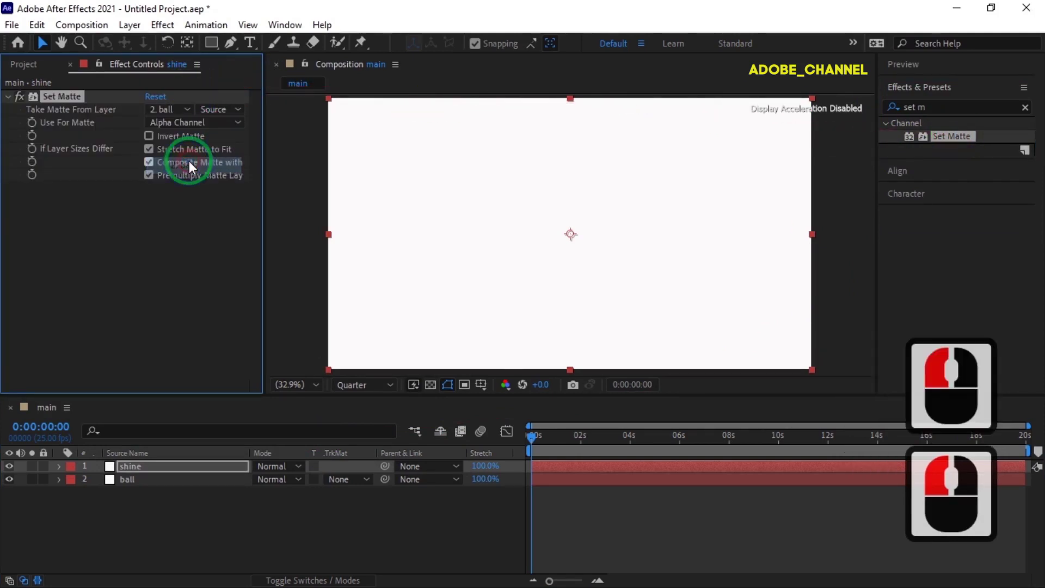
left_click(239, 111)
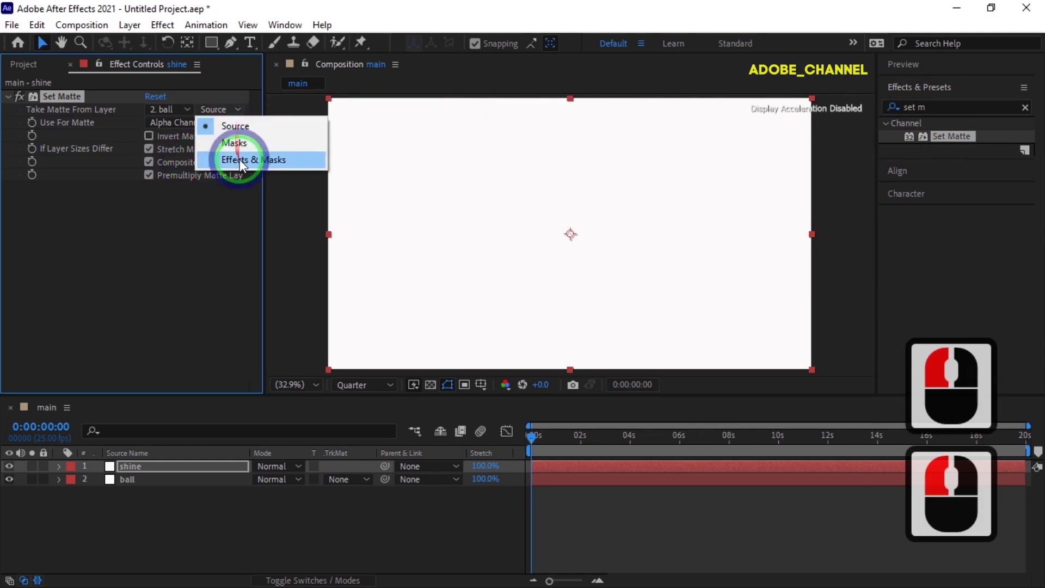
left_click(239, 159)
left_click(238, 126)
left_click(208, 209)
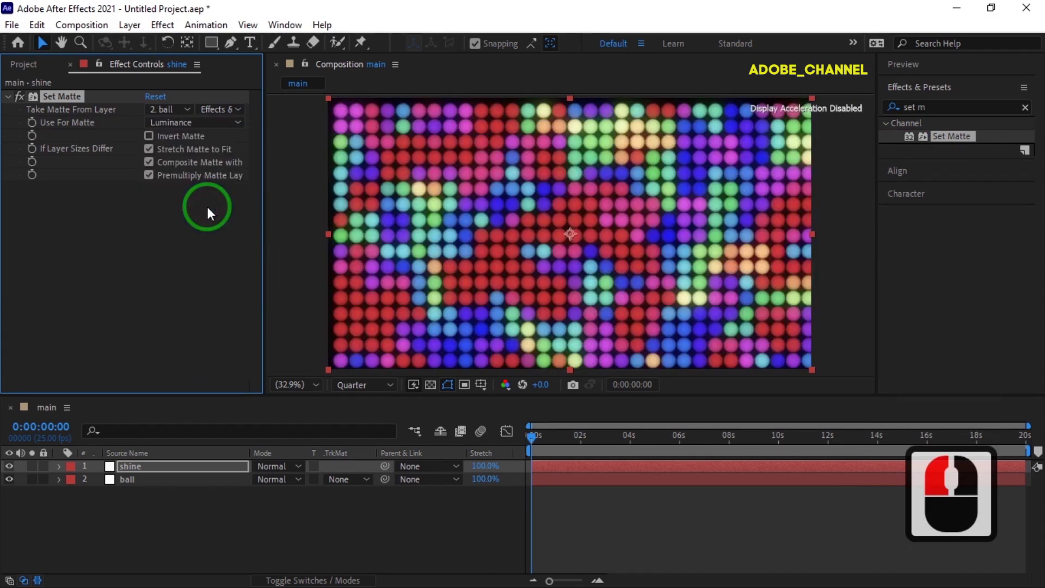
- Add the Stylize Glow effect to the shine layer after Set Matte
left_click(891, 108)
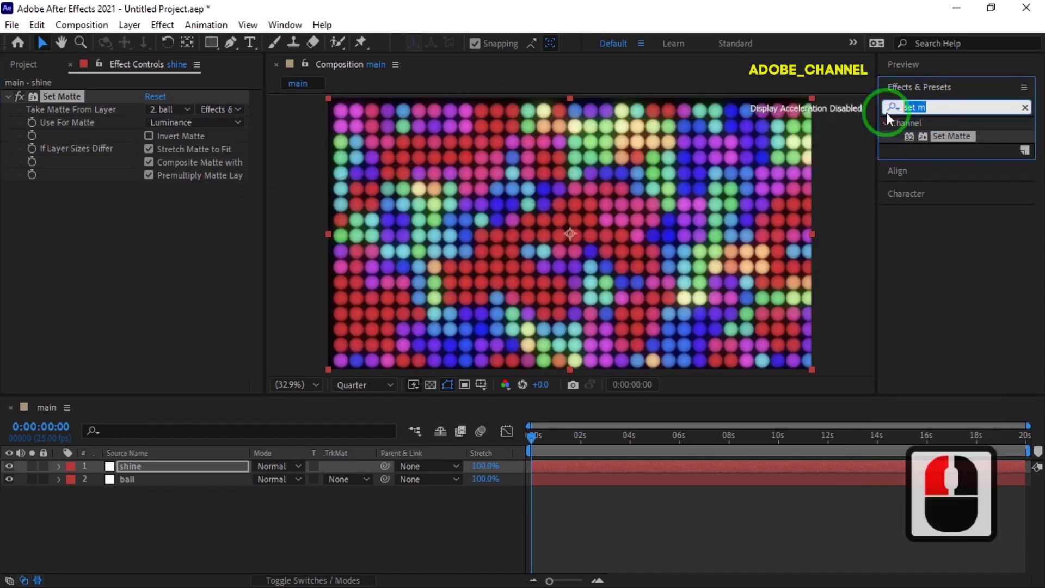
type("glow")
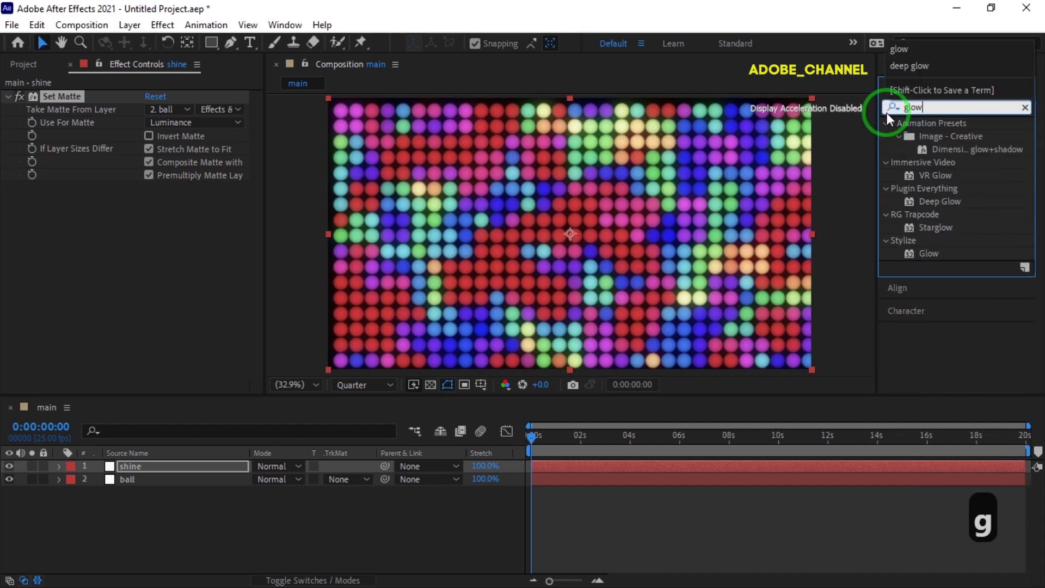
left_click(932, 253)
double_click(931, 253)
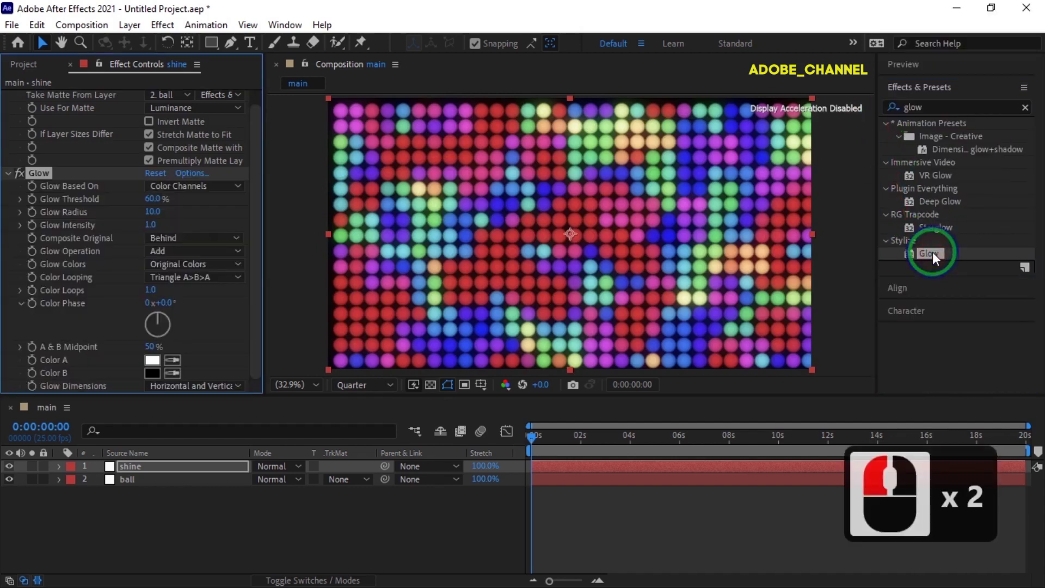
- Set the shine layer's Glow Radius to 20 and Glow Intensity to 5, and change its blending mode to Overlay
left_click(155, 213)
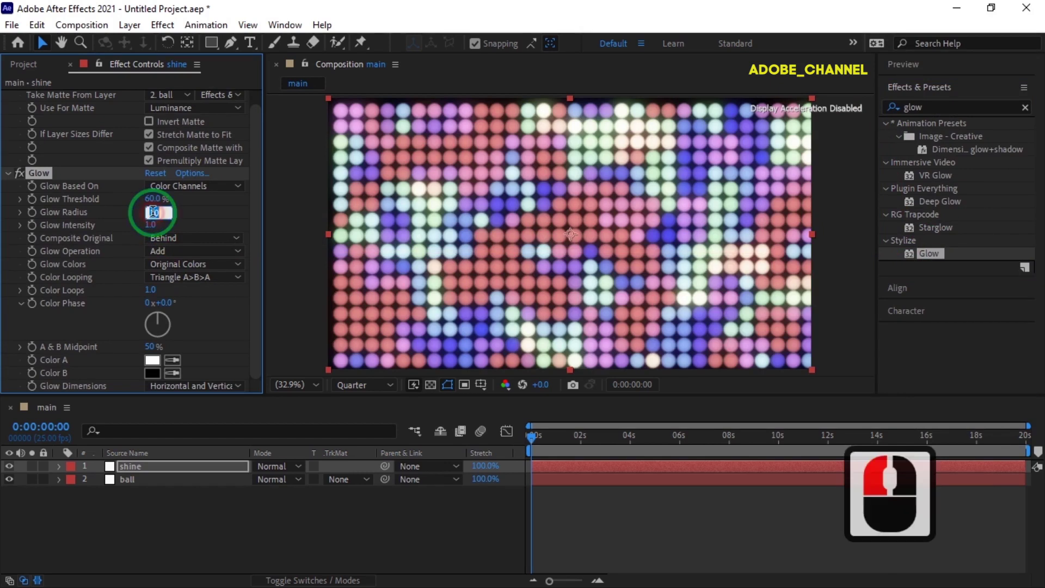
type("20")
key("Return")
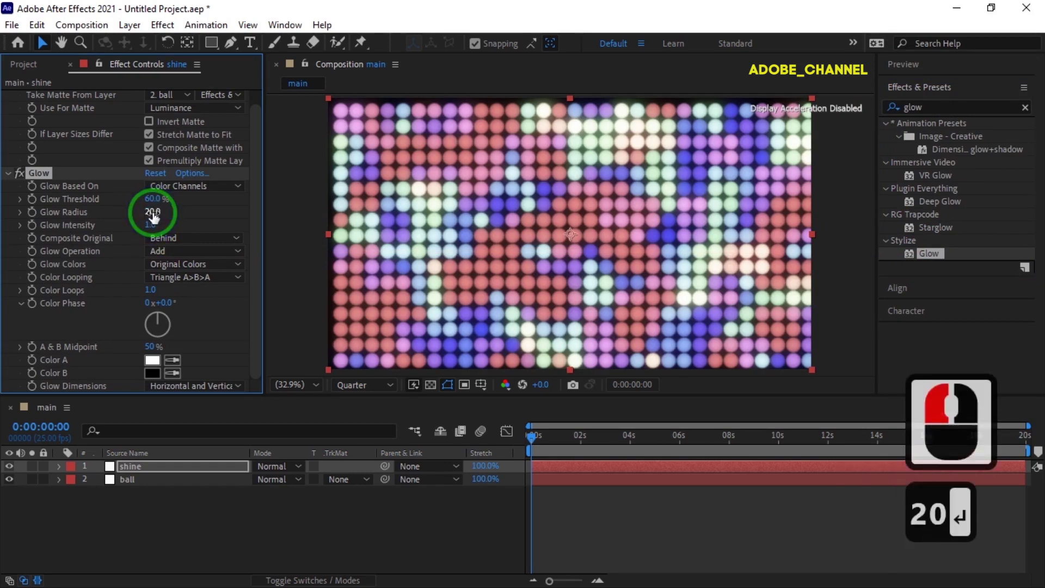
left_click(152, 225)
type("5")
key("Return")
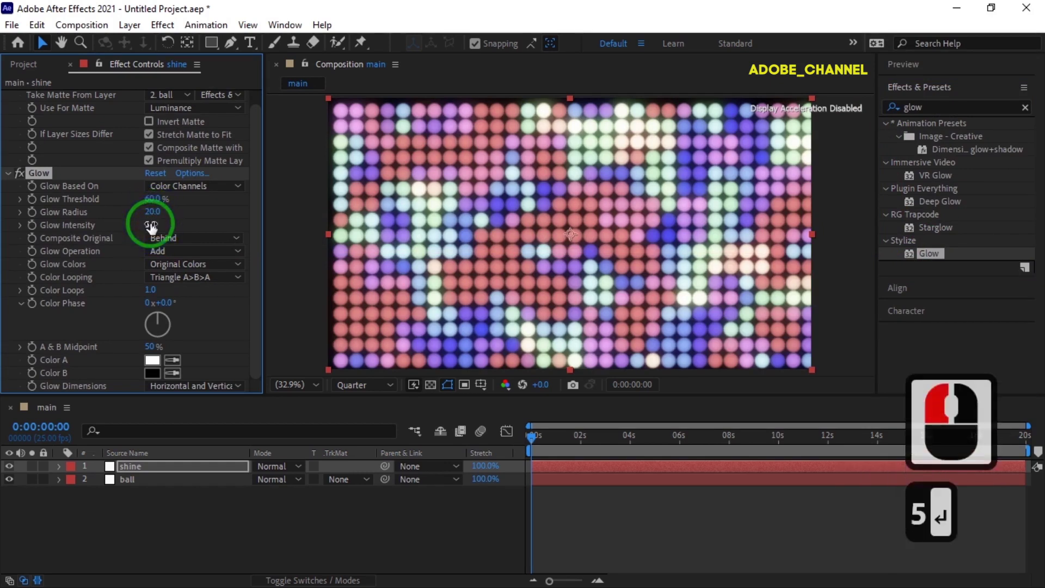
left_click(296, 466)
left_click(330, 360)
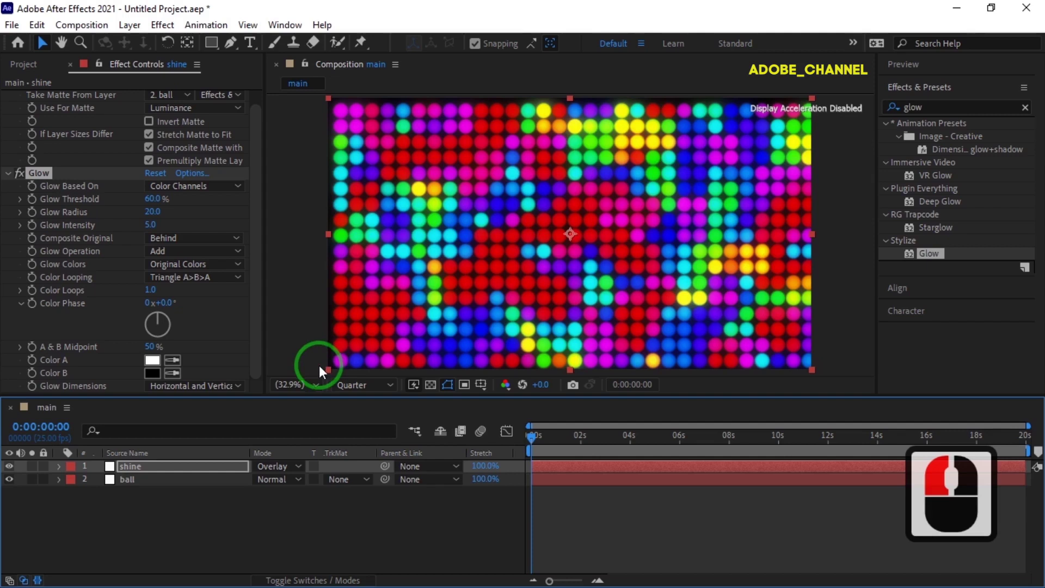
- Create a white 1920 x 1080 solid layer named bg
right_click(208, 524)
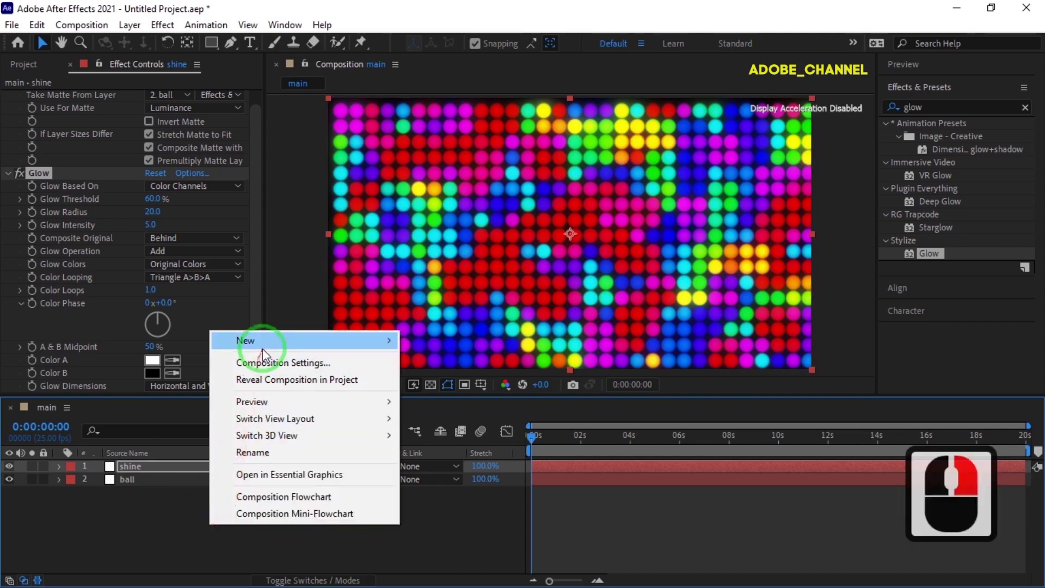
mouse_move(325, 344)
left_click(438, 379)
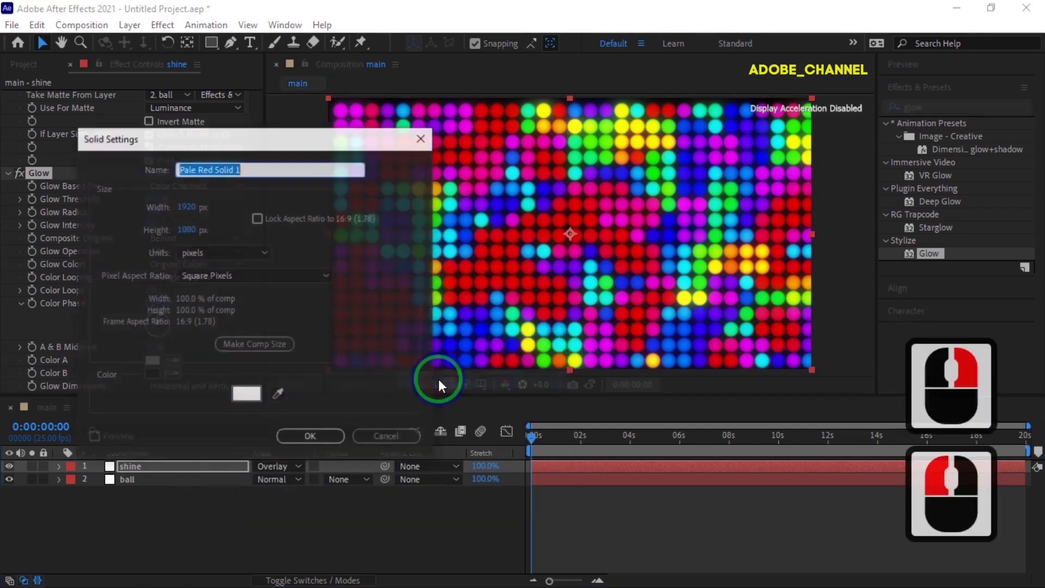
type("bg")
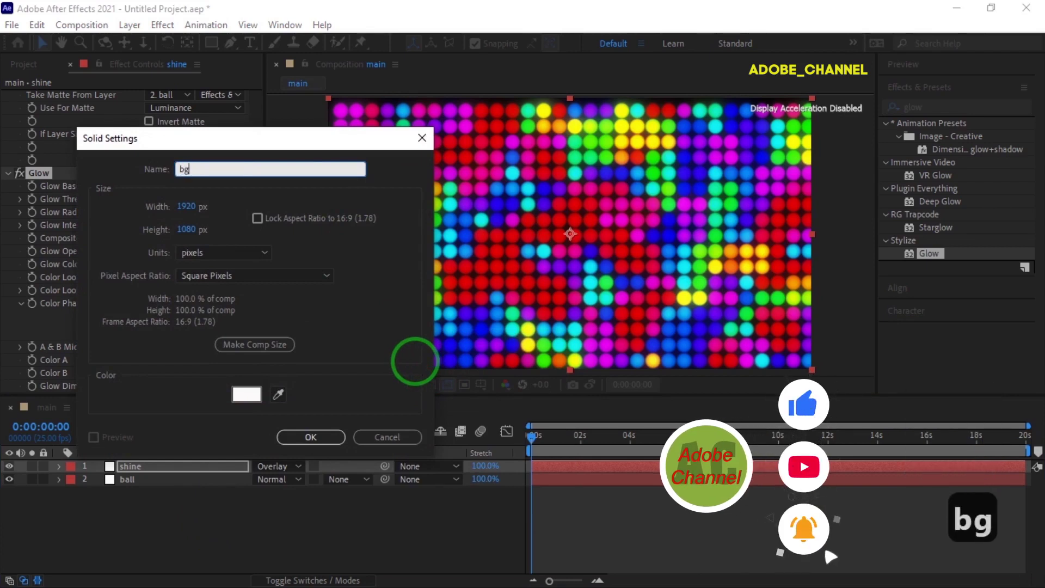
key("Return")
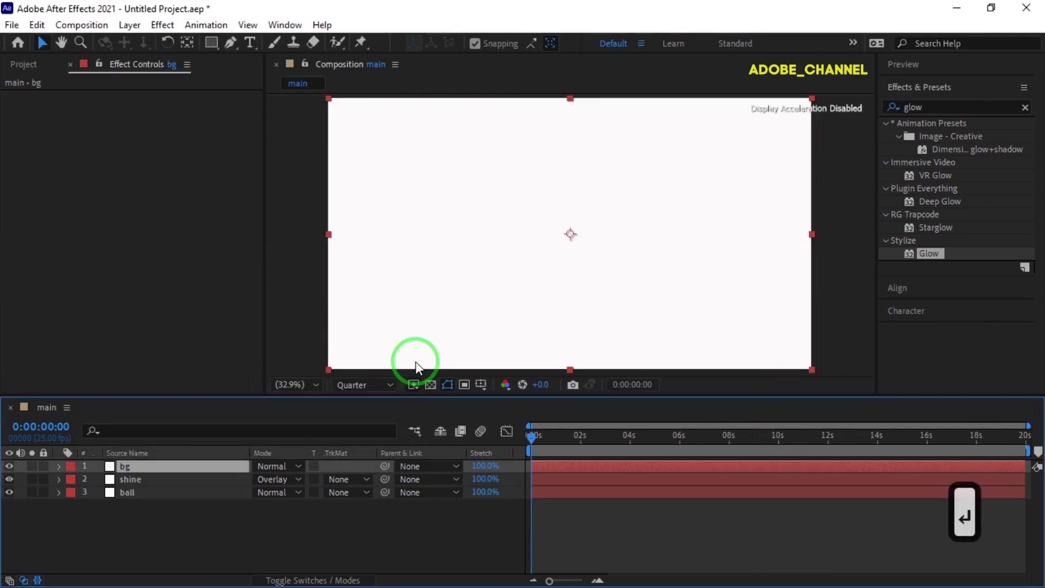
- Add the Gradient Ramp effect to the bg layer and set its Start of Ramp to 960, 540
left_click(882, 113)
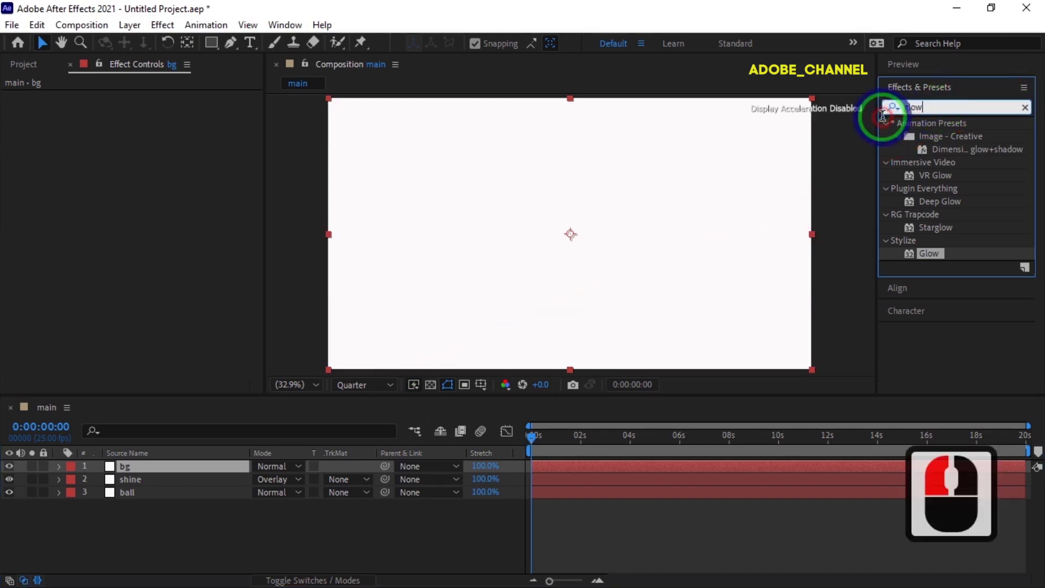
type("ramp")
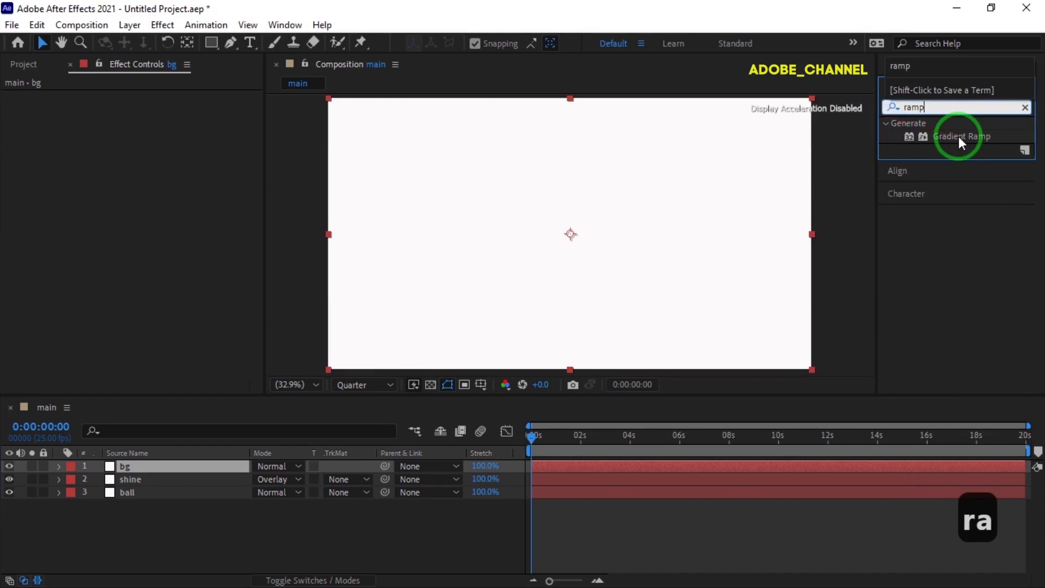
double_click(959, 136)
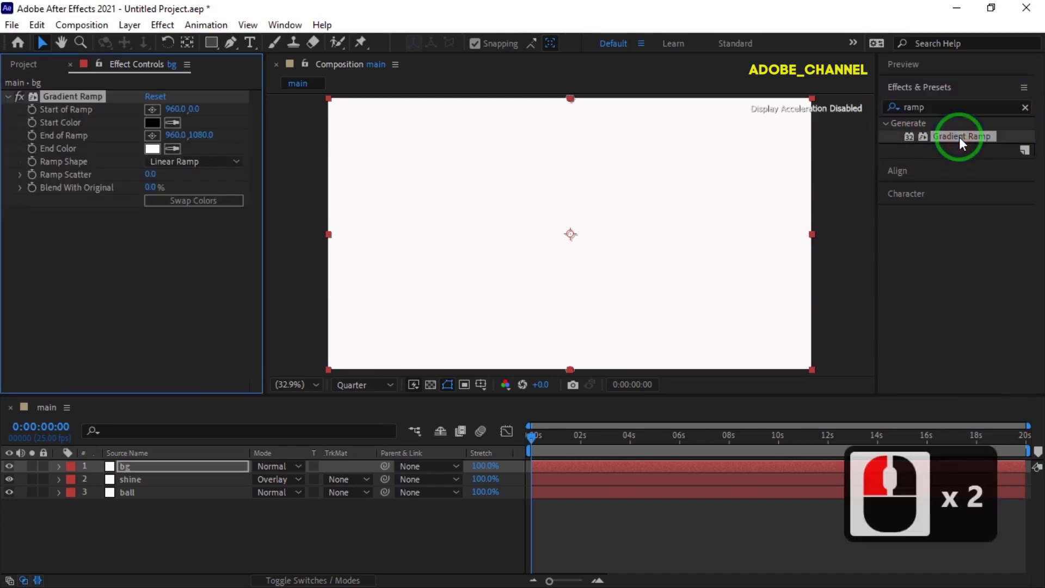
left_click(193, 108)
type("540")
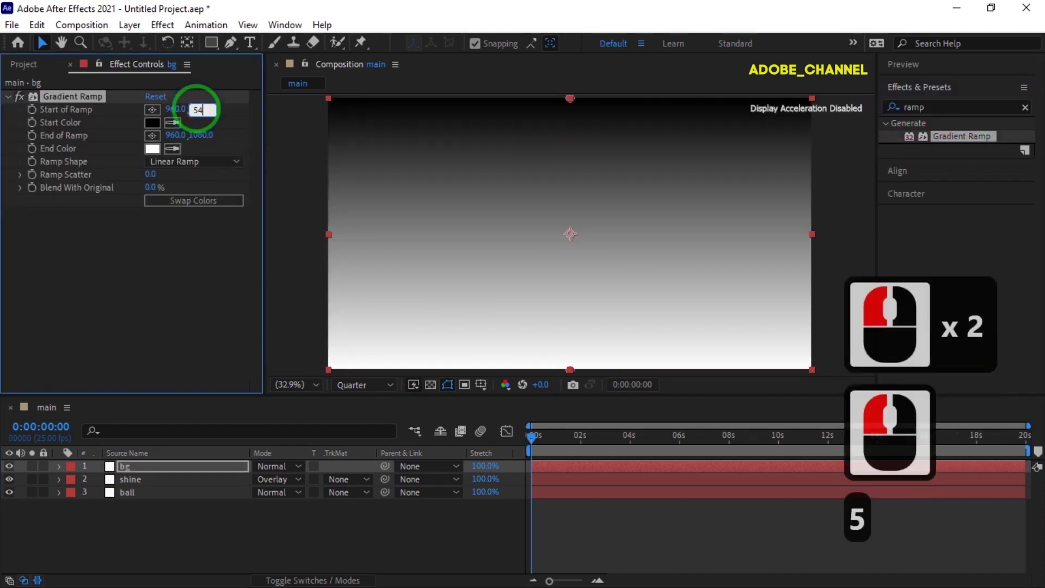
key("Return")
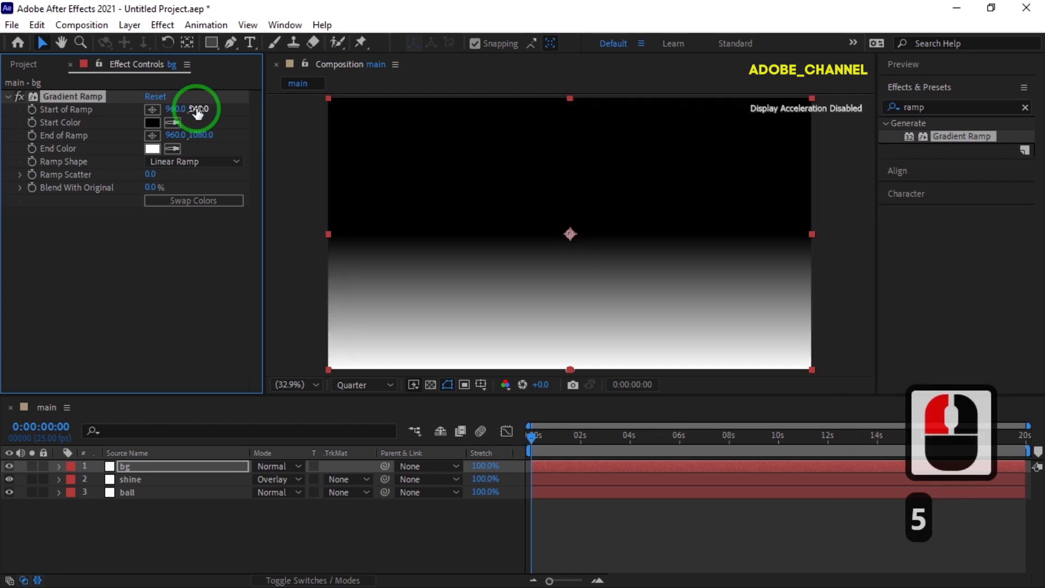
- Set the Gradient Ramp's End Color to dark blue 020228 and its Ramp Shape to Radial Ramp
left_click(153, 149)
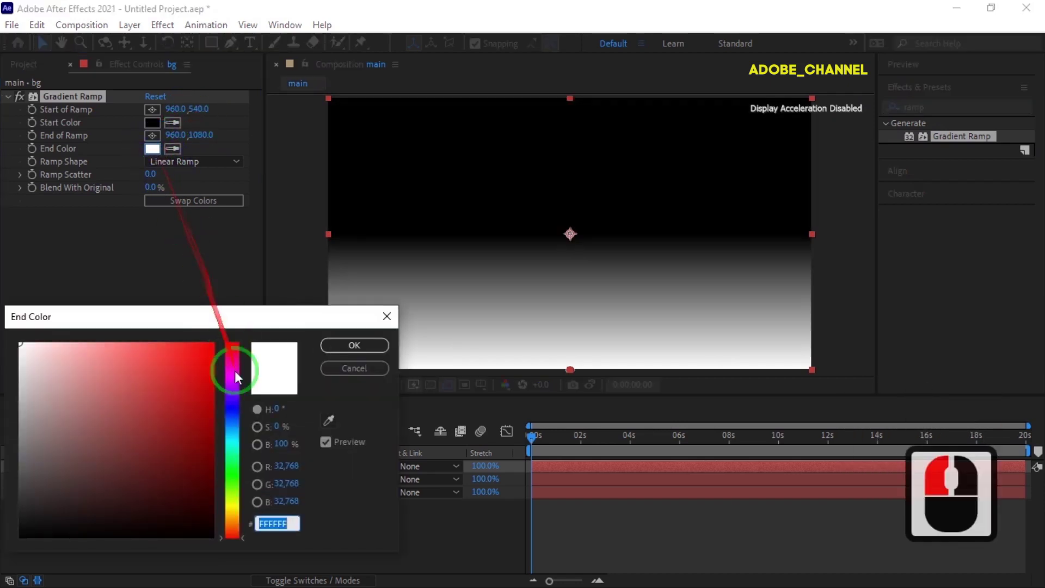
left_click(233, 409)
left_click(210, 500)
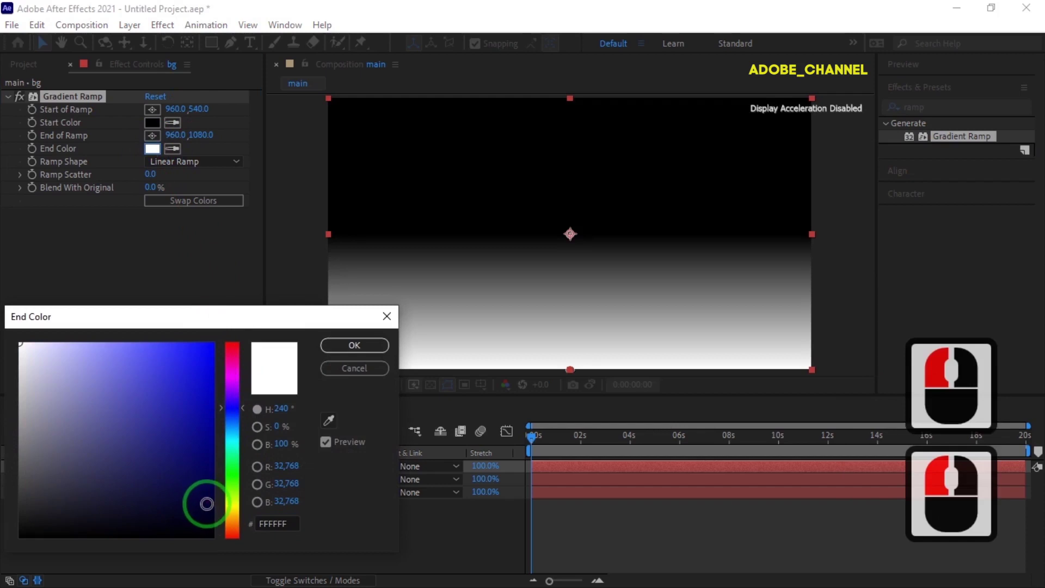
left_click(355, 345)
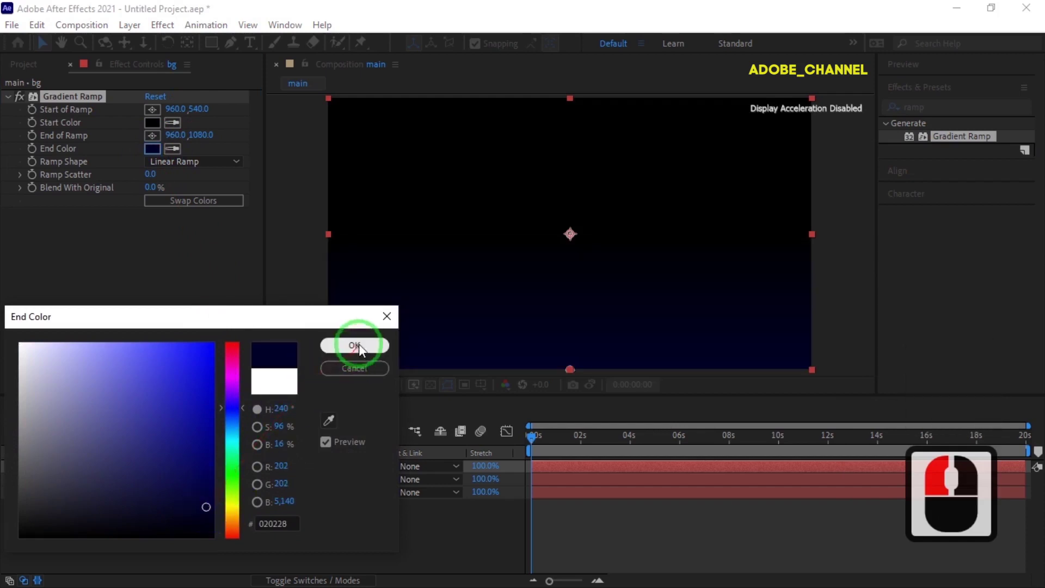
left_click(233, 162)
left_click(215, 193)
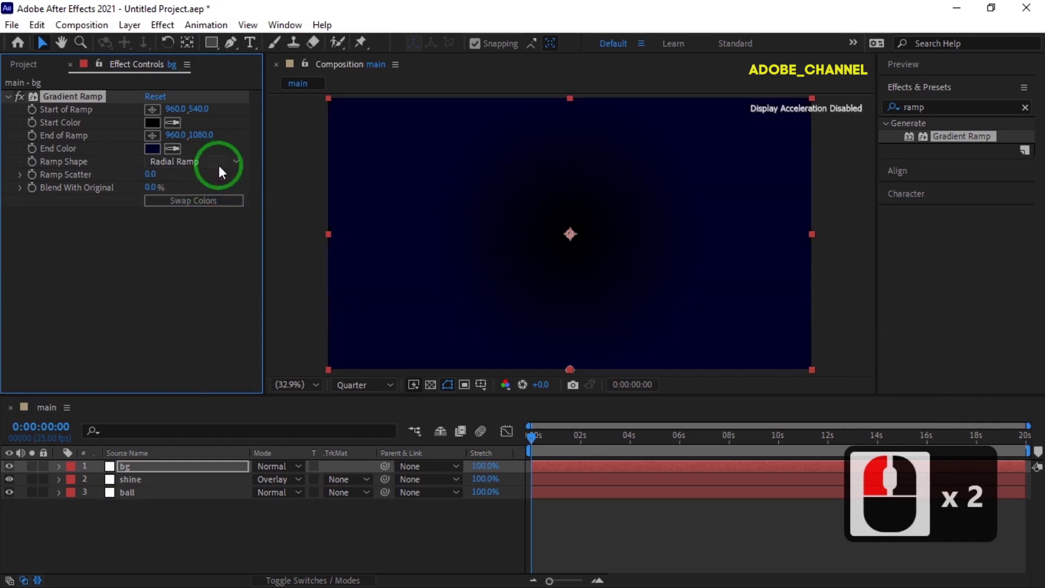
- Swap the Gradient Ramp's start and end colors and set its End of Ramp to 960, 2873
left_click(198, 204)
left_click_drag(201, 139, 147, 185)
left_click(196, 136)
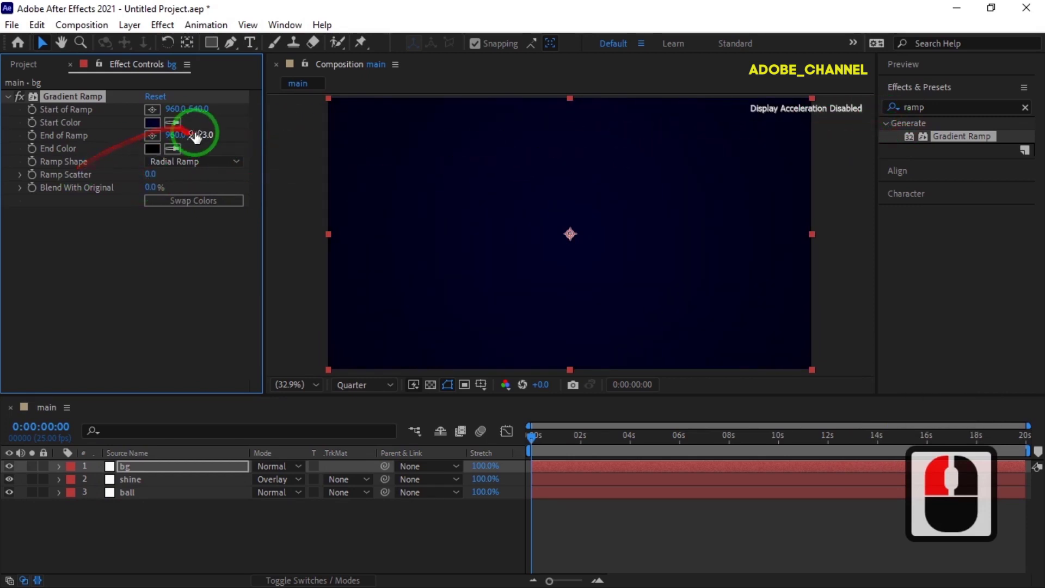
- Move the bg layer to the bottom of the layer stack, beneath the ball layer
left_click(198, 465)
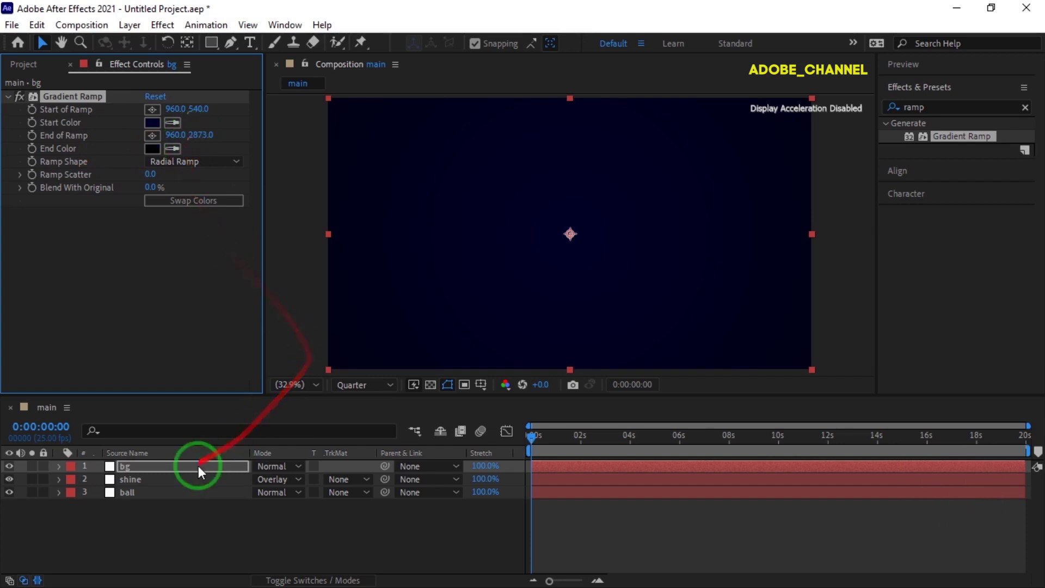
left_click_drag(198, 465, 191, 519)
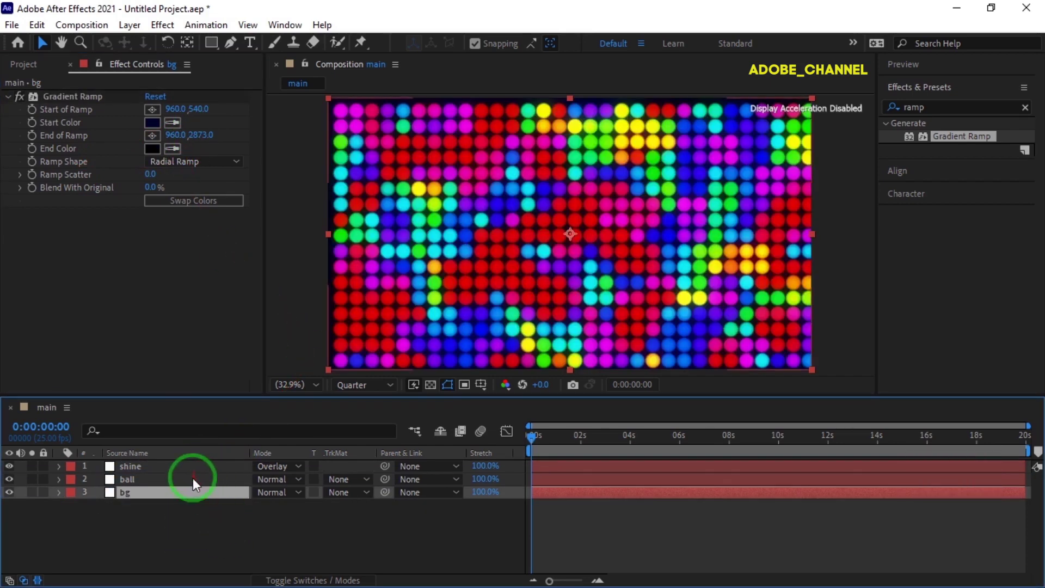
- Nudge the ball layer slightly to the left so the columns of balls sit evenly within the composition frame
left_click(193, 479)
key("Return")
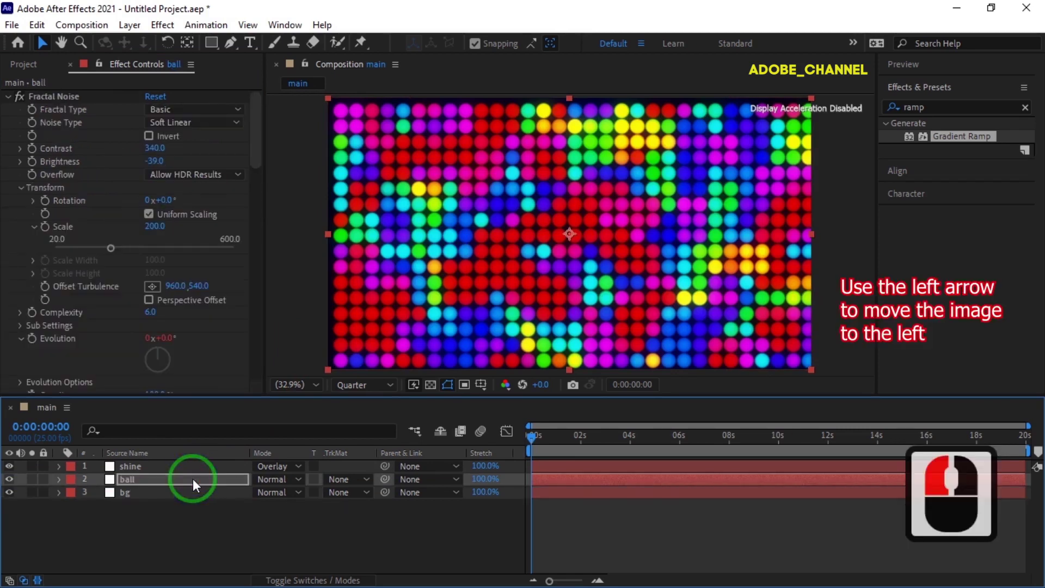
key("Left")
key("Left")
key("Left")
key("Left")
key("Left")
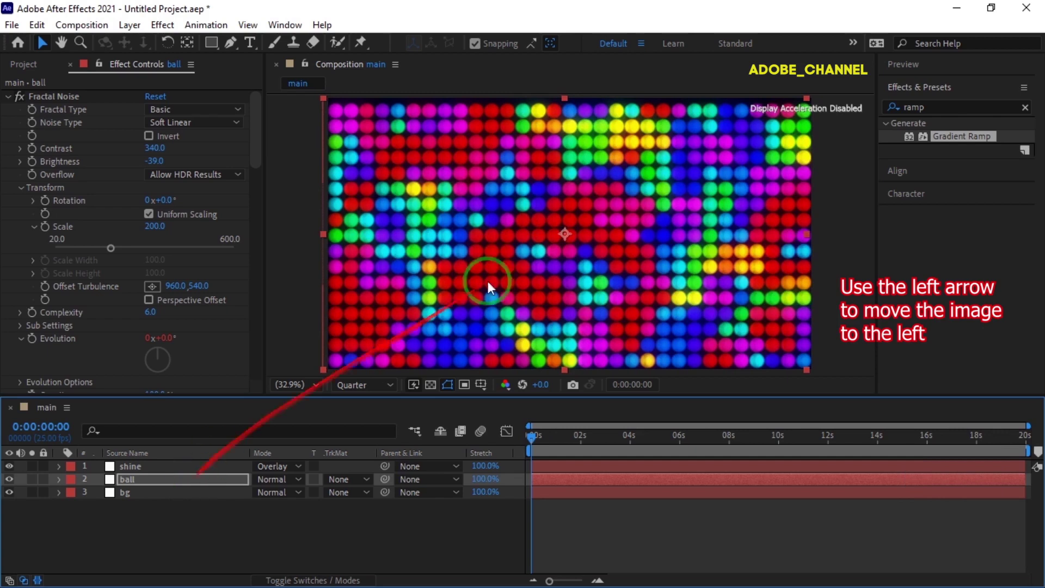
- Play a preview of the main composition's ball-grid animation and stop the playback
left_click(953, 62)
left_click(952, 87)
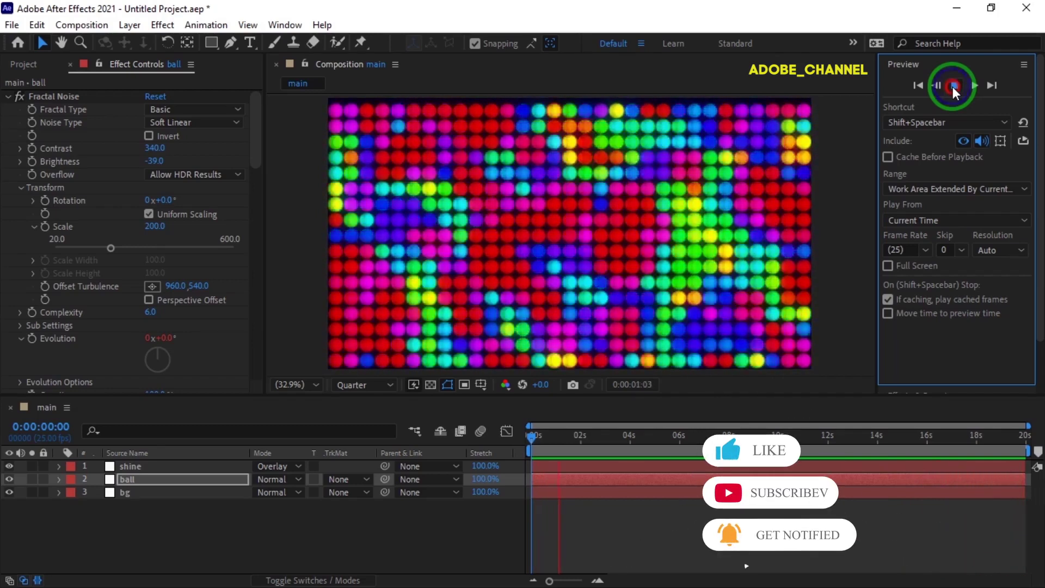
left_click(953, 86)
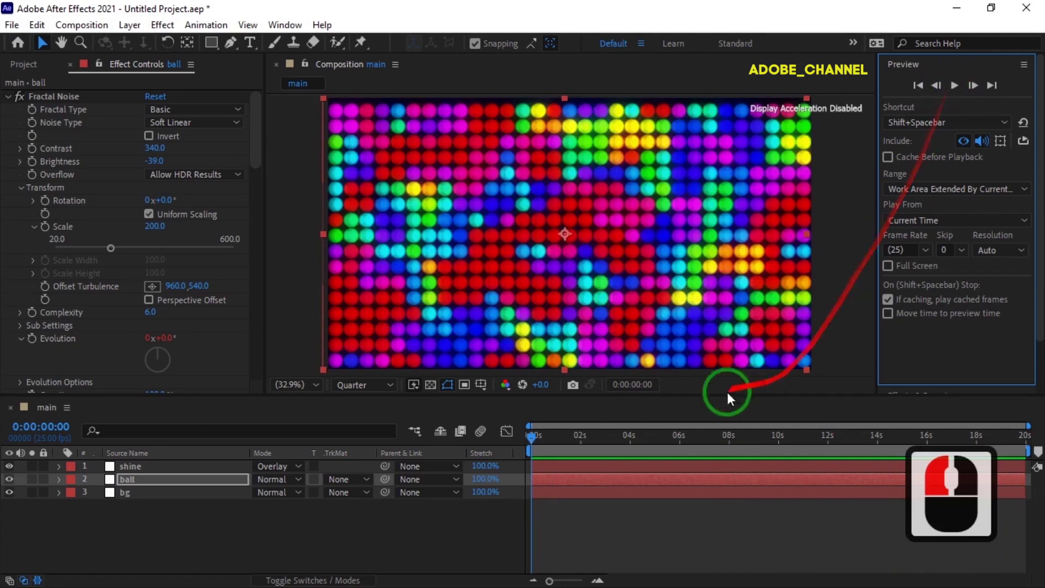